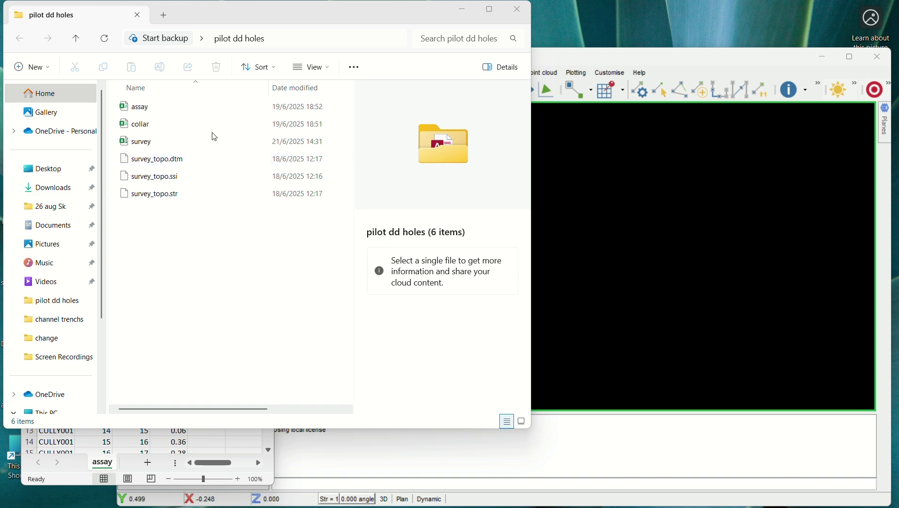
Open the collar and survey files from the pilot dd holes folder, moving the survey window aside and returning to the folder.
double_click(156, 124)
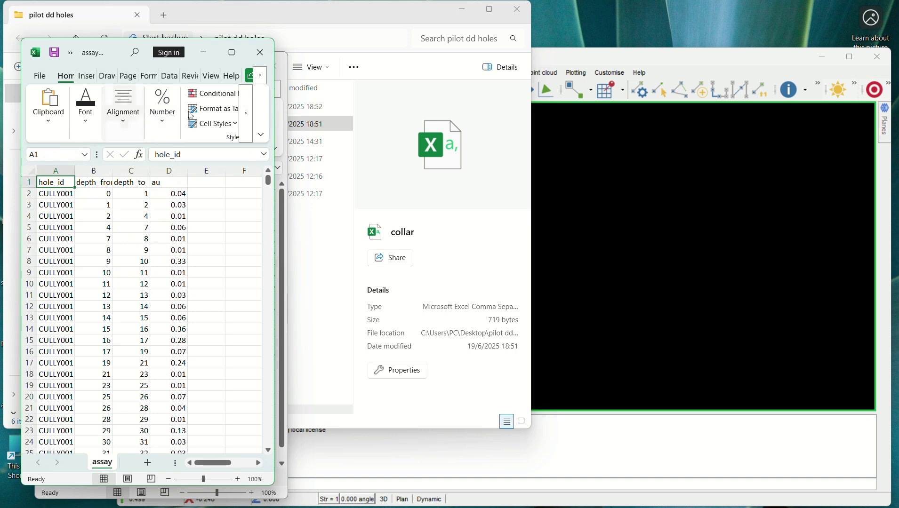
left_click(315, 59)
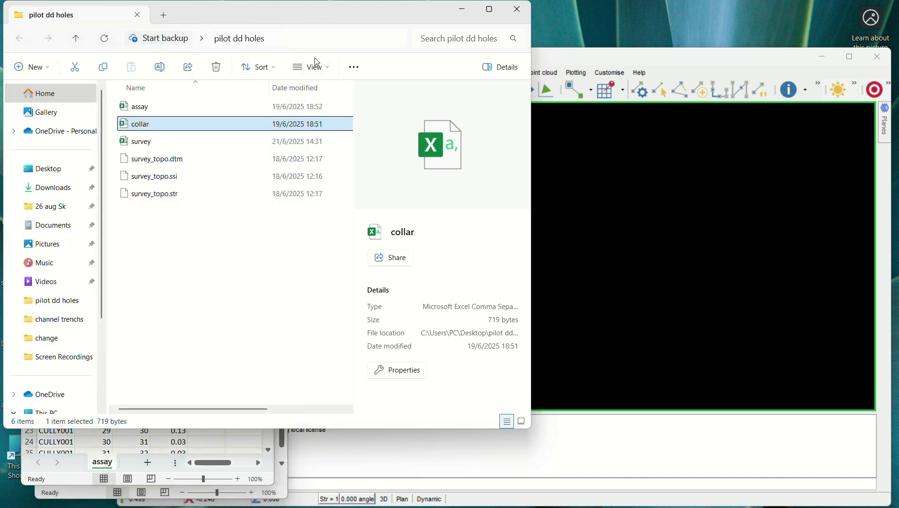
double_click(157, 147)
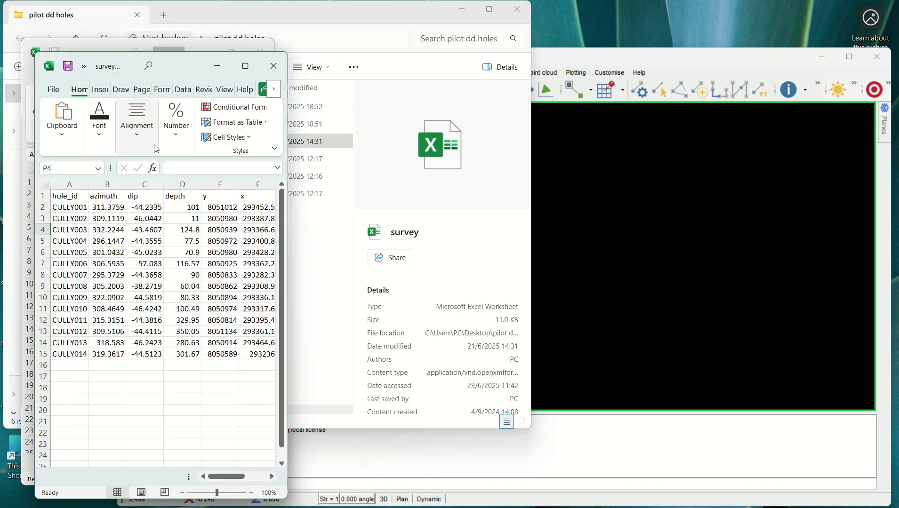
left_click_drag(125, 66, 412, 77)
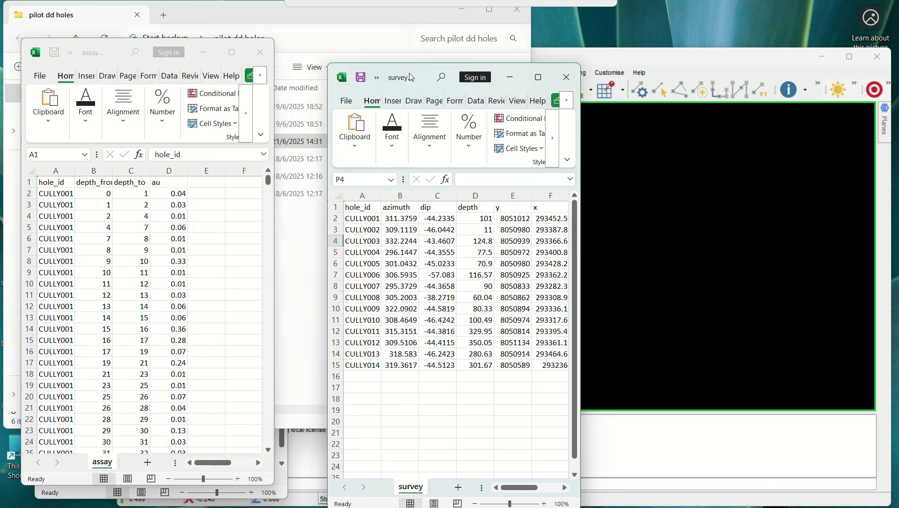
left_click(287, 266)
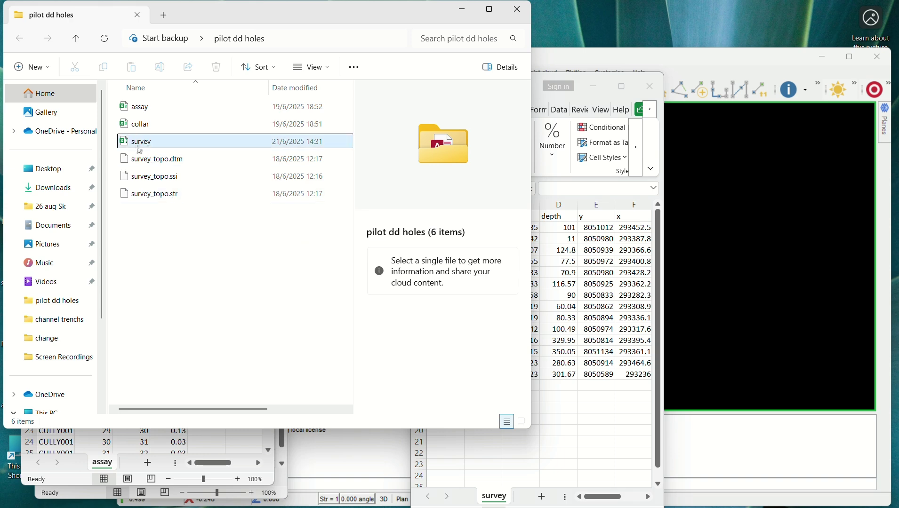
Save the survey workbook as a CSV (Comma delimited) file named survey in the pilot dd holes folder.
mouse_move(134, 147)
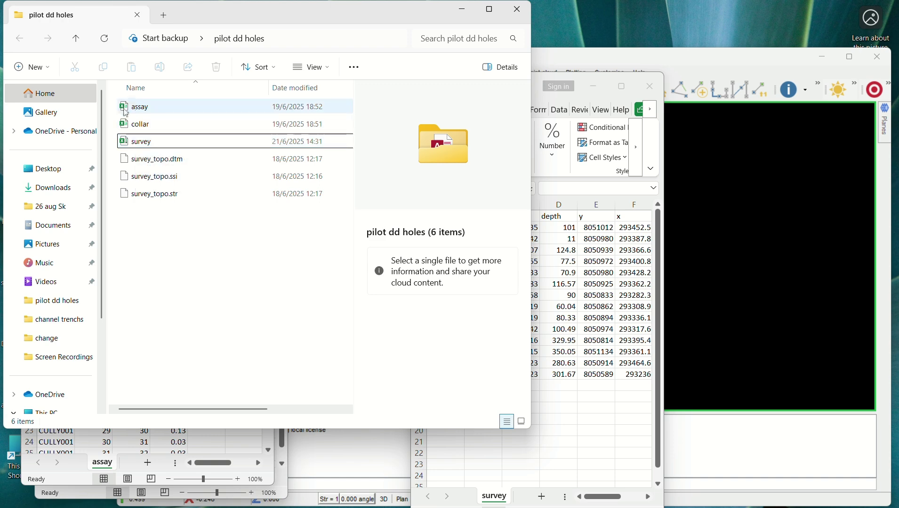
mouse_move(128, 113)
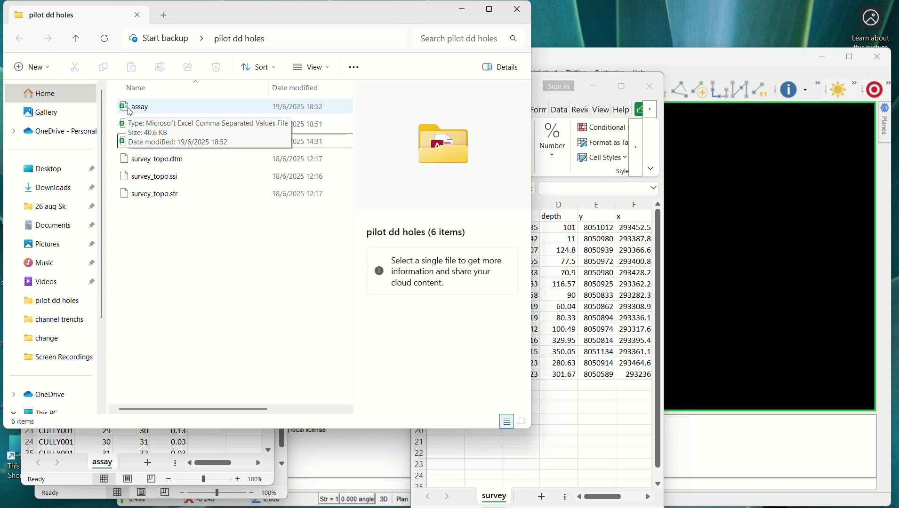
left_click(561, 400)
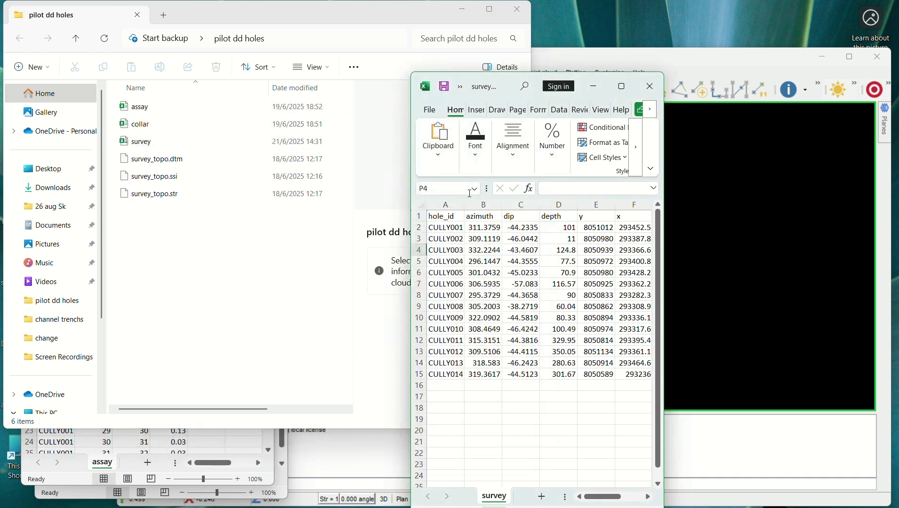
left_click(431, 110)
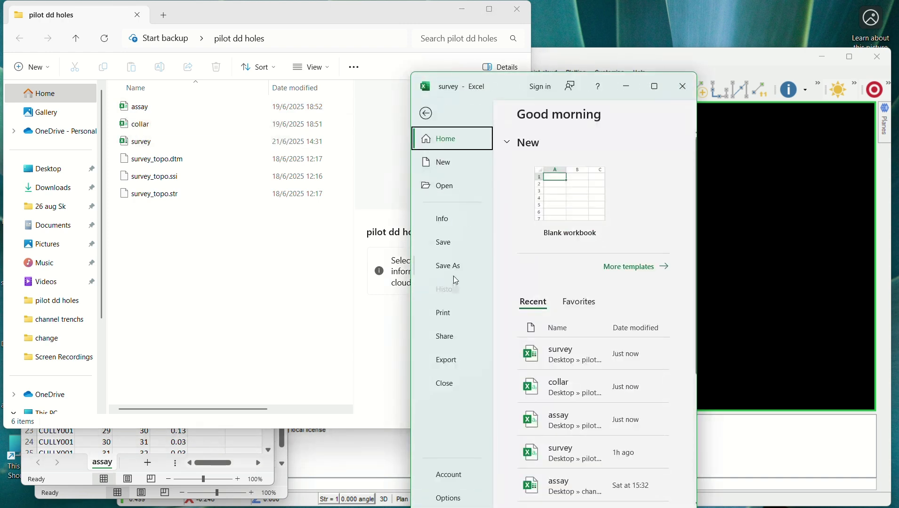
left_click(455, 270)
left_click(597, 362)
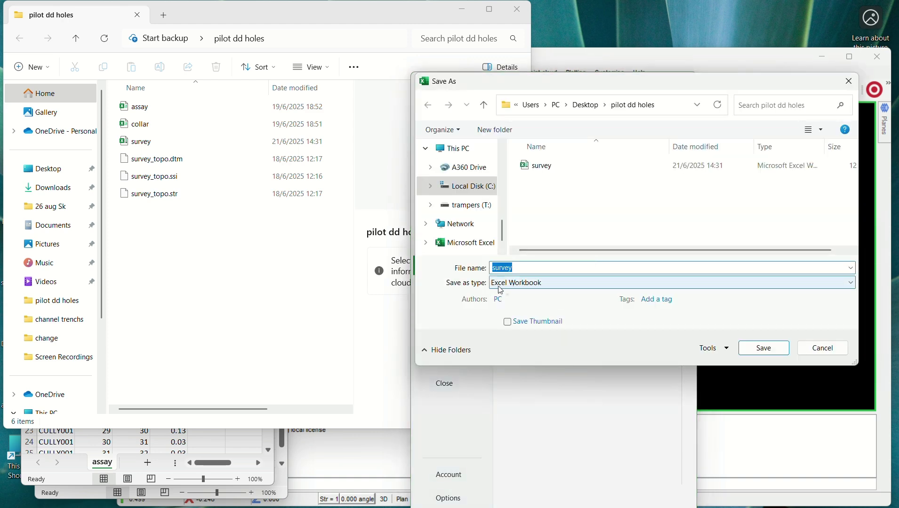
left_click(525, 286)
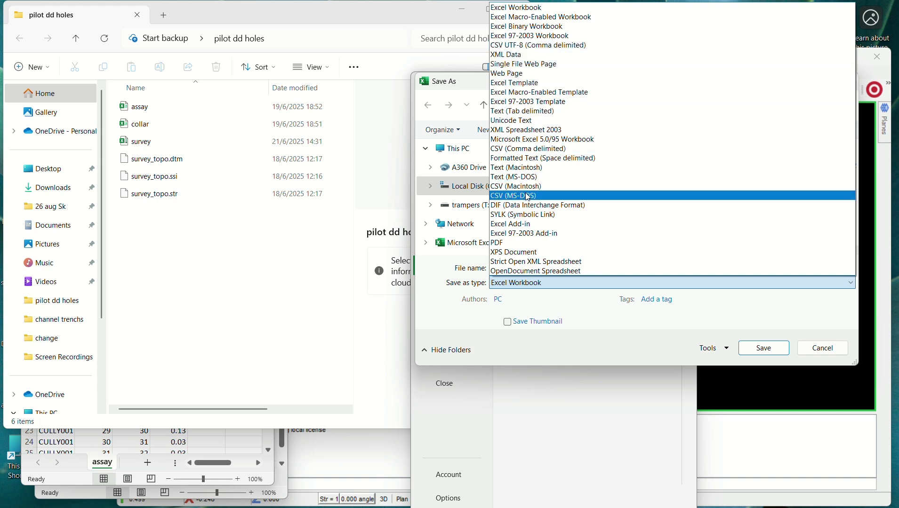
left_click(534, 151)
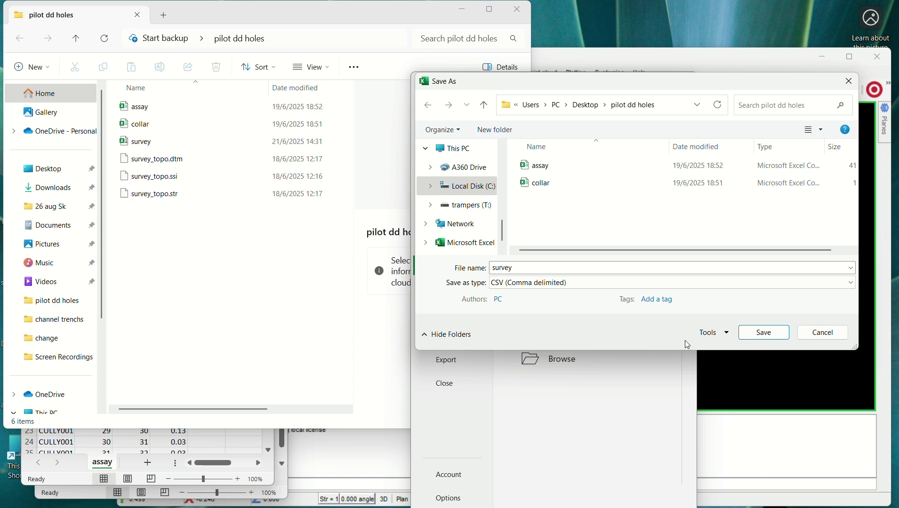
left_click(765, 333)
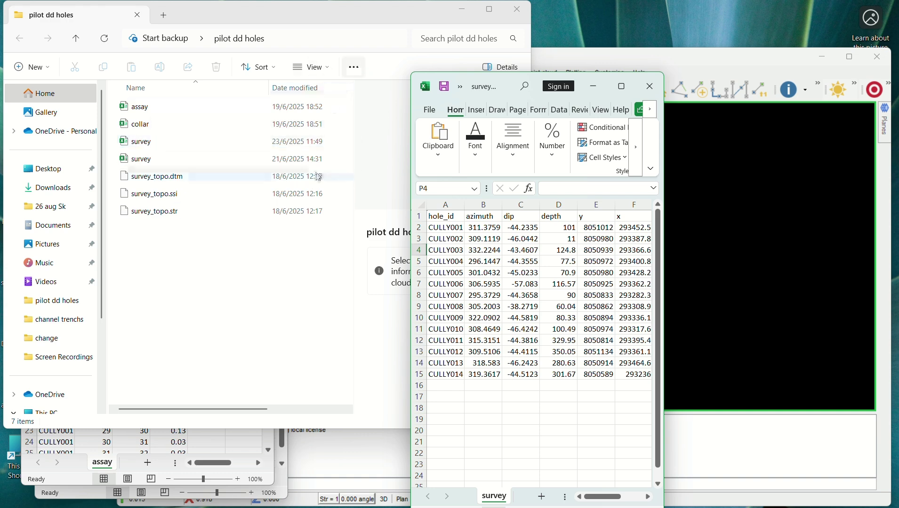
Arrange the collar, assay and survey spreadsheet windows side by side, with assay in the middle.
left_click(253, 442)
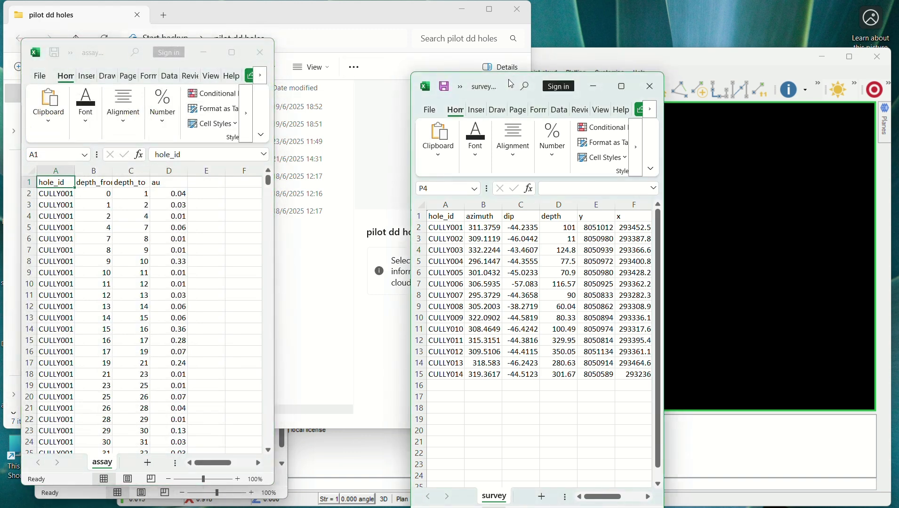
left_click_drag(510, 85, 651, 63)
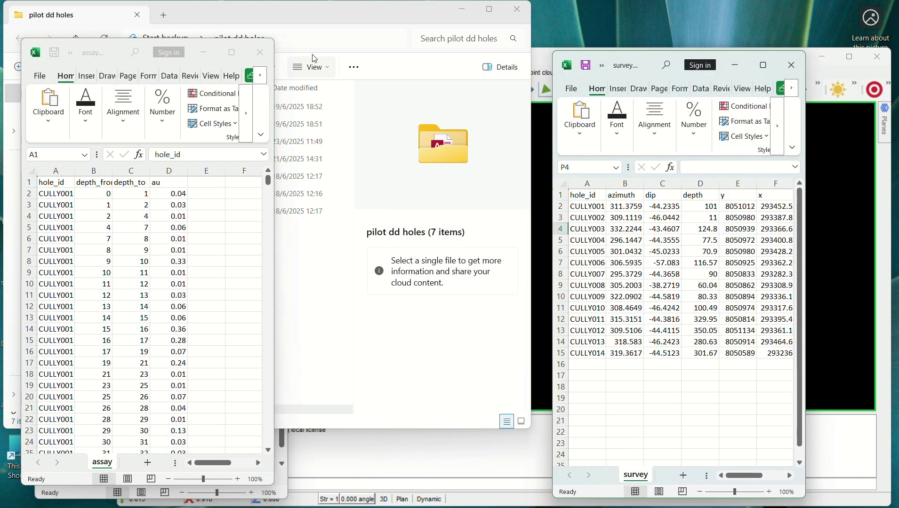
left_click(116, 48)
left_click_drag(115, 49, 407, 65)
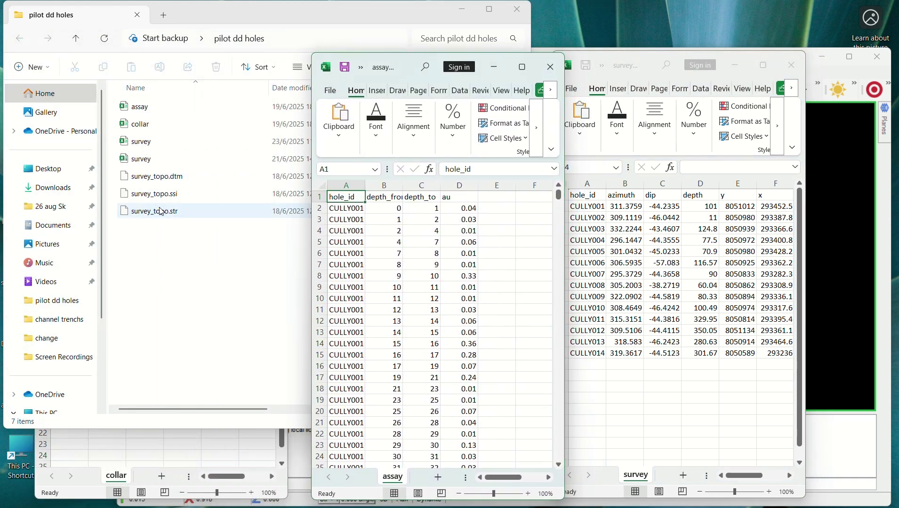
left_click(163, 452)
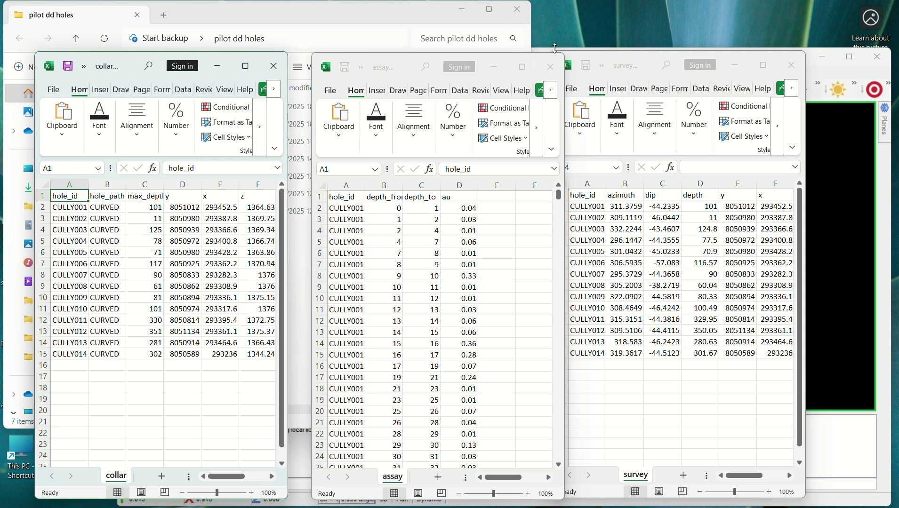
left_click(555, 49)
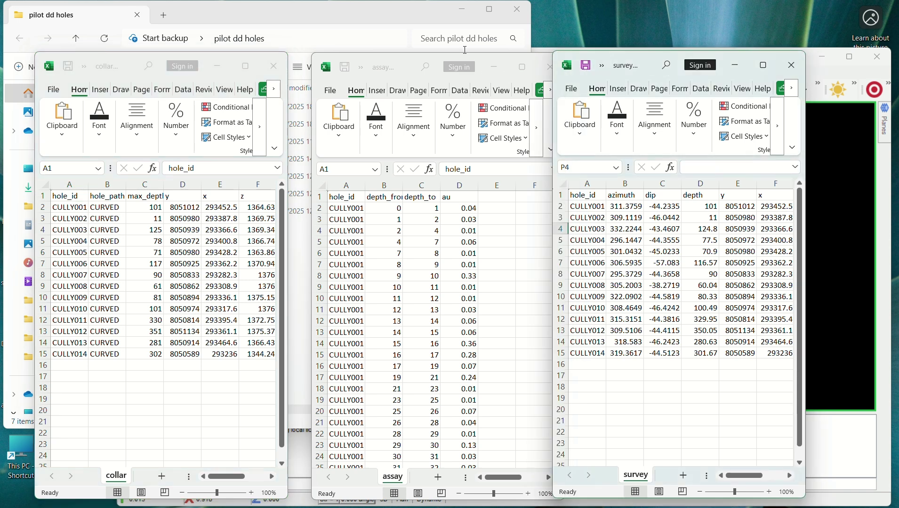
left_click_drag(409, 64, 388, 63)
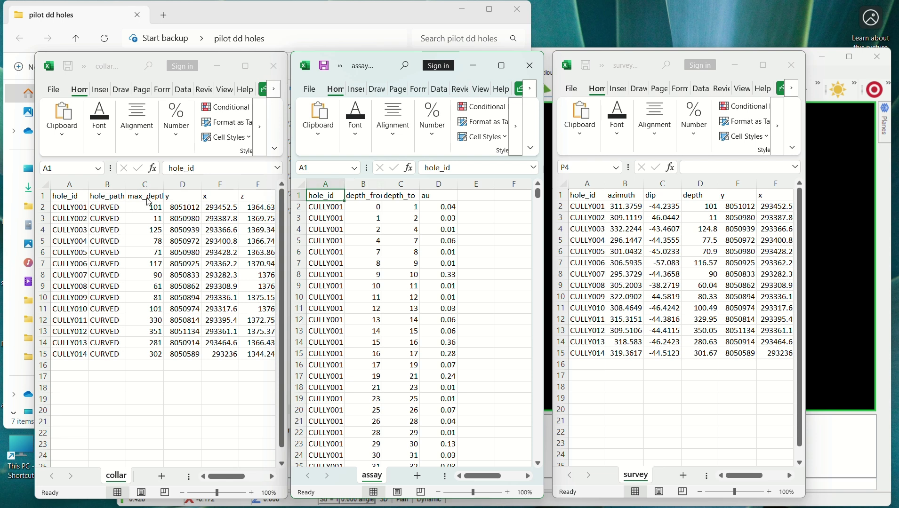
Widen the max_depth column in the collar sheet and the depth_from column in the assay sheet to show their full headers.
left_click(163, 183)
left_click_drag(163, 184, 174, 185)
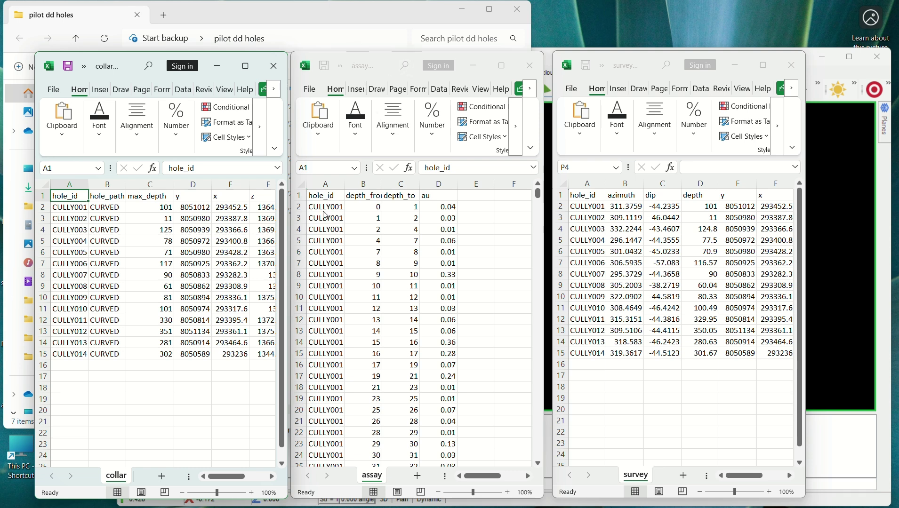
left_click(381, 185)
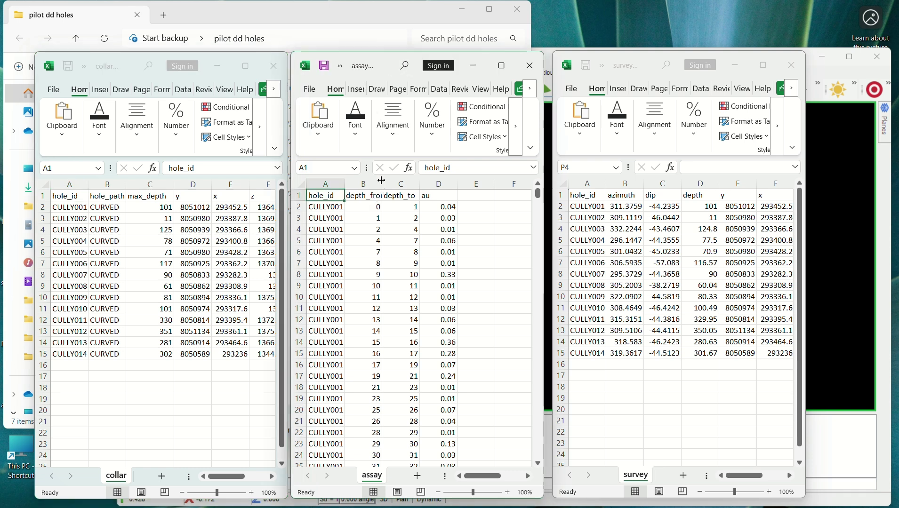
left_click_drag(381, 183, 388, 182)
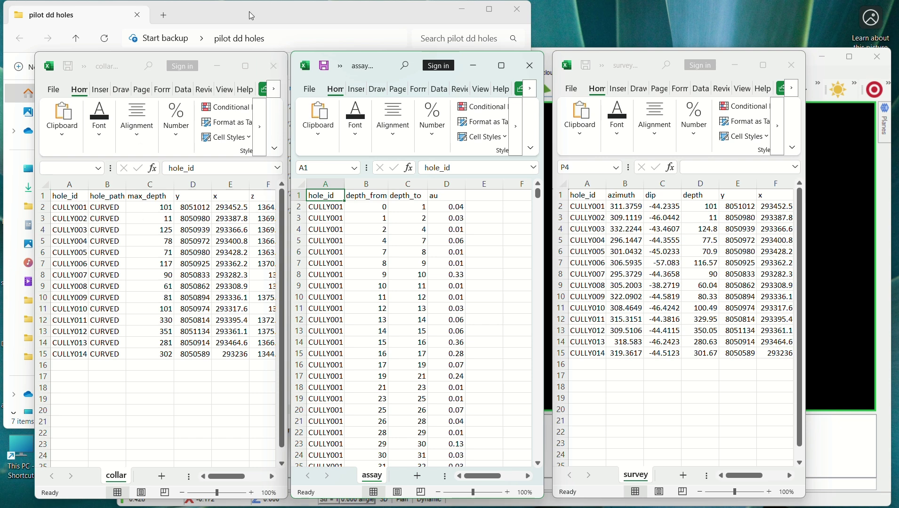
Switch to GEOVIA Surpac, set the pilot dd holes folder as the work directory and reposition the program window.
left_click(274, 22)
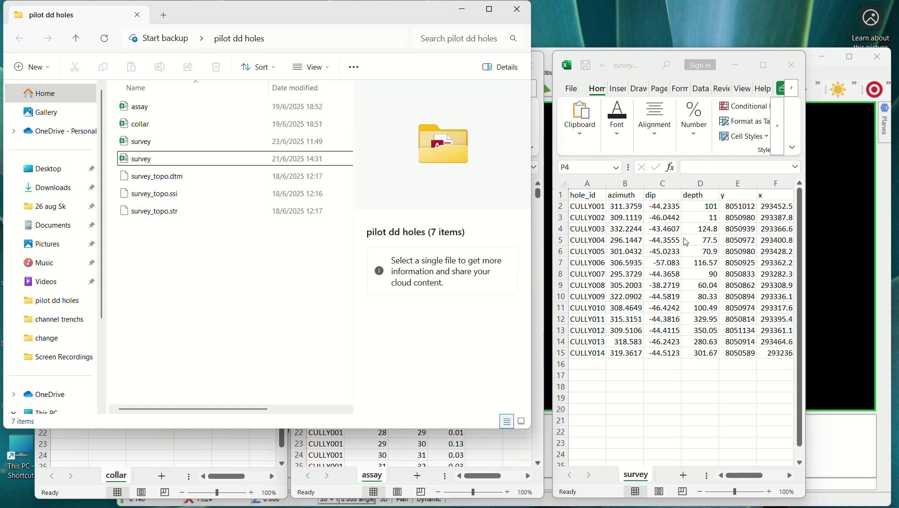
left_click(827, 183)
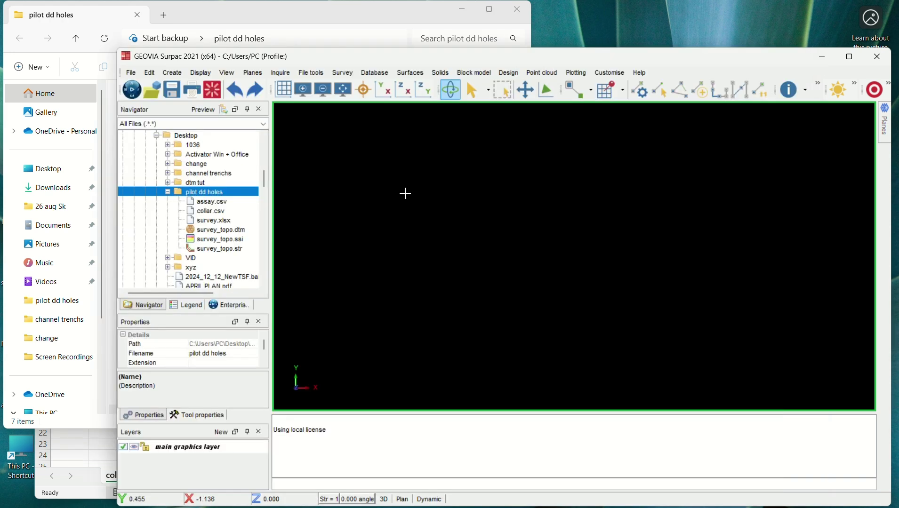
right_click(208, 195)
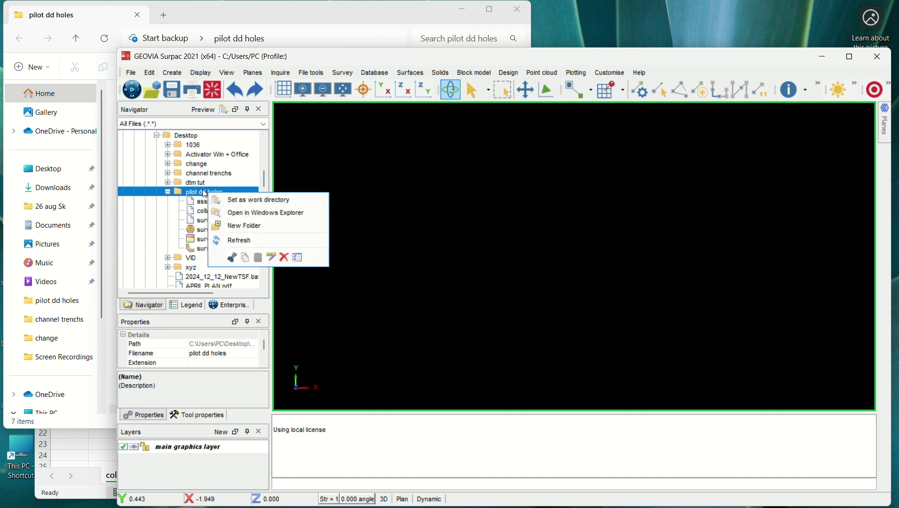
left_click(249, 201)
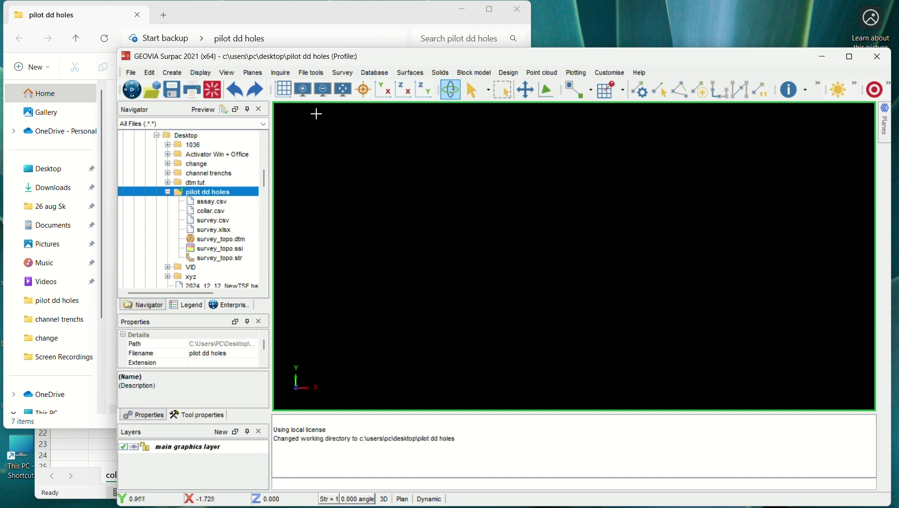
left_click_drag(513, 60, 469, 40)
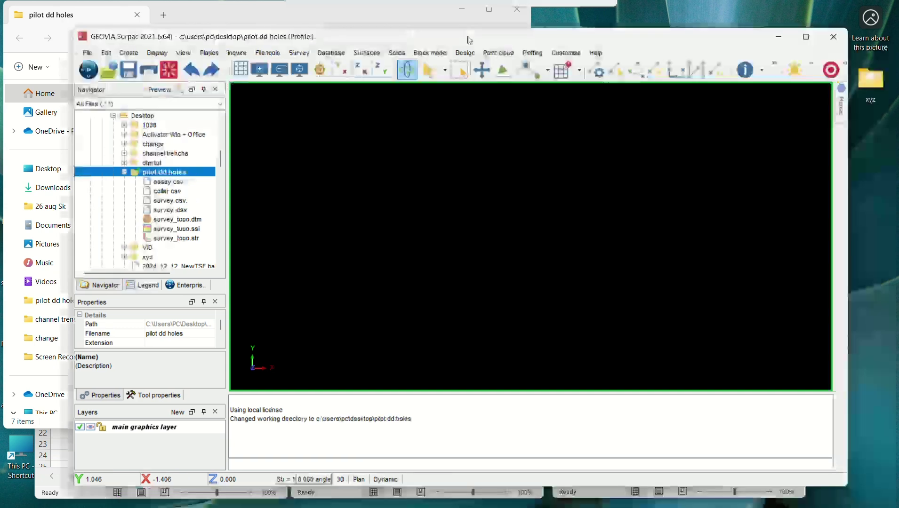
Create a new database named dd holes, using the Access (.accdb) type with calculated survey and sample coordinates.
left_click(326, 53)
mouse_move(357, 64)
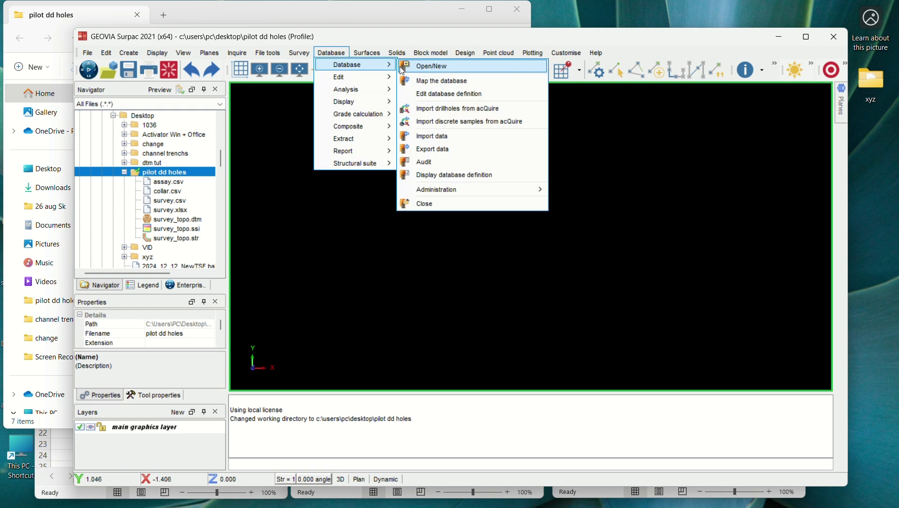
left_click(447, 67)
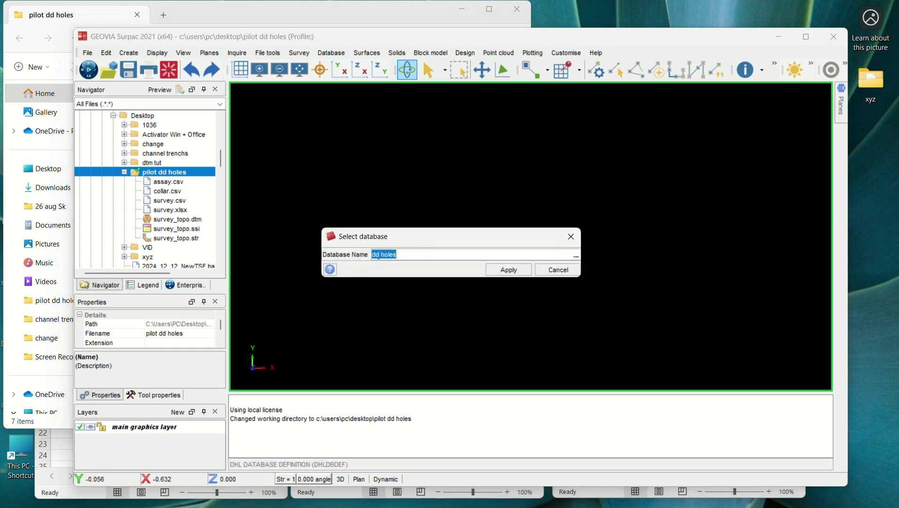
left_click(405, 256)
left_click(508, 270)
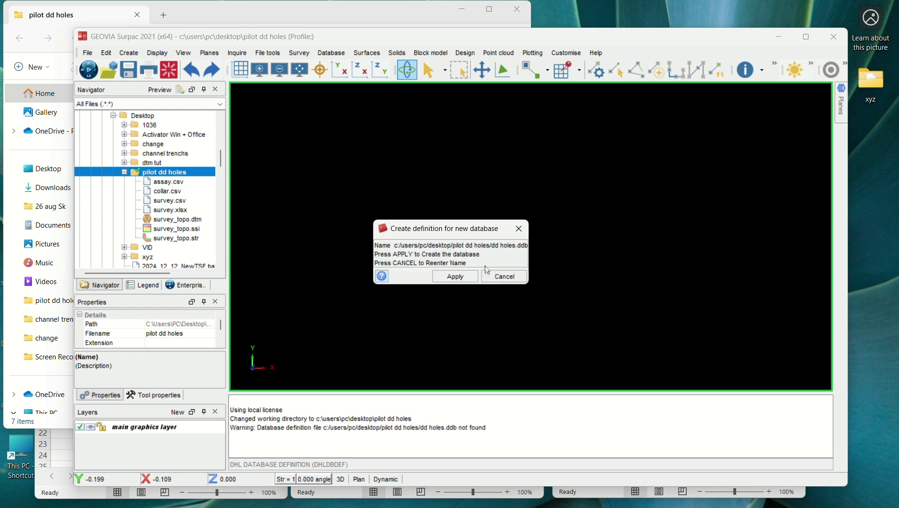
left_click(457, 281)
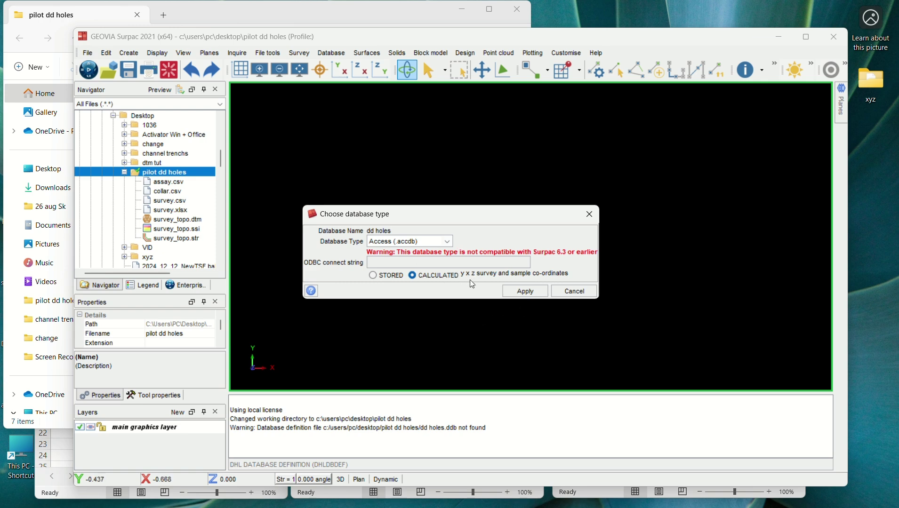
left_click(520, 296)
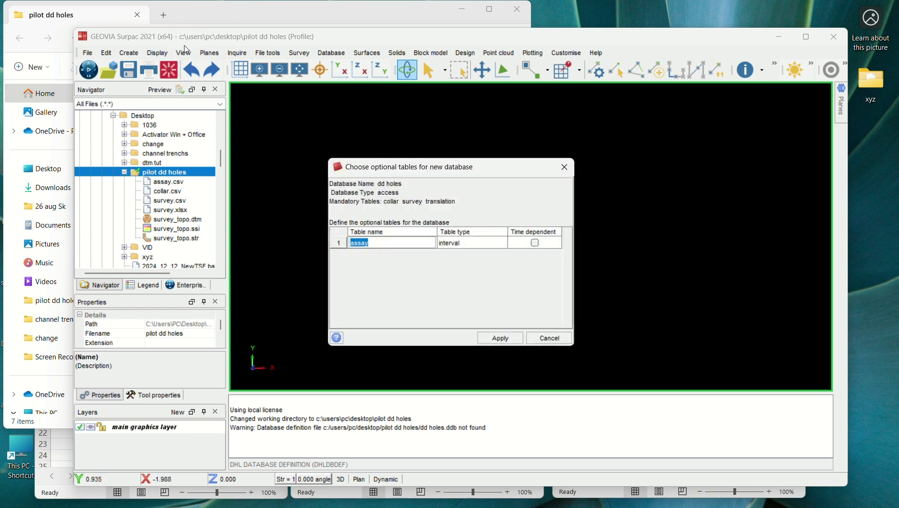
Review the assay and collar spreadsheets in Excel and return to Surpac's optional tables dialog.
mouse_move(395, 503)
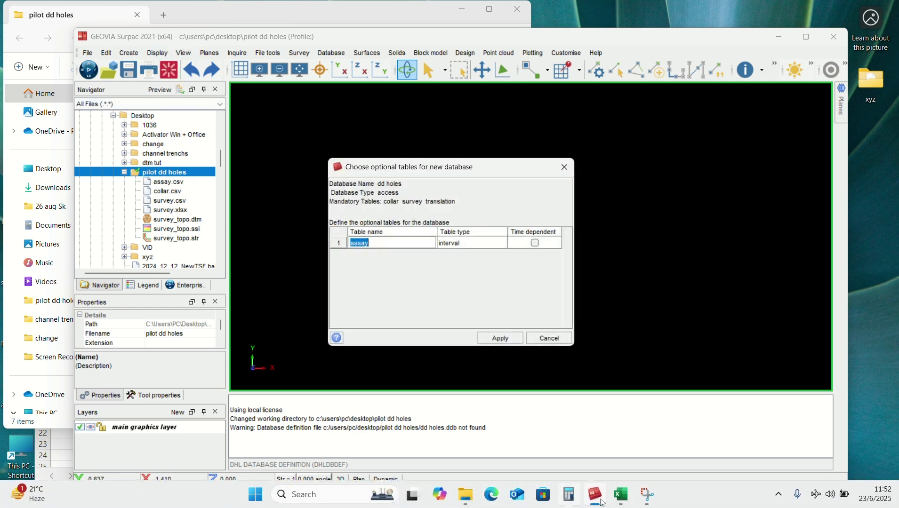
mouse_move(621, 494)
left_click(562, 436)
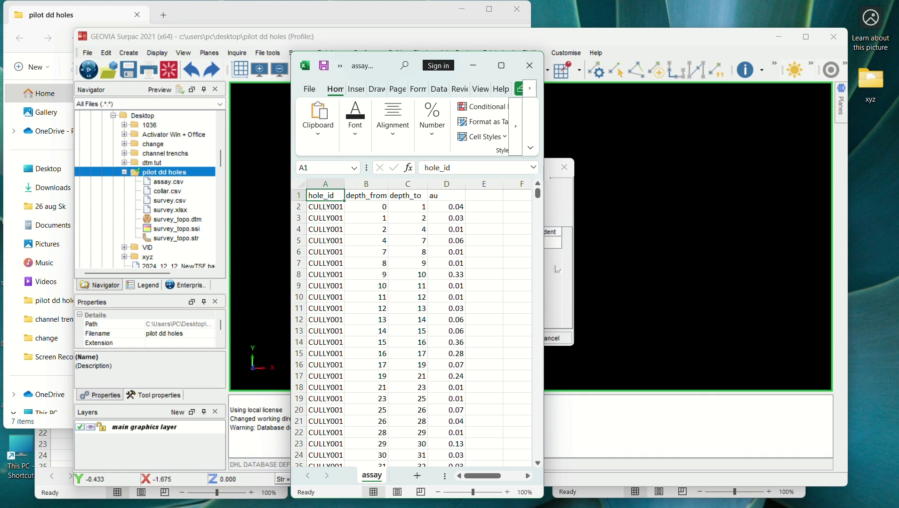
mouse_move(621, 494)
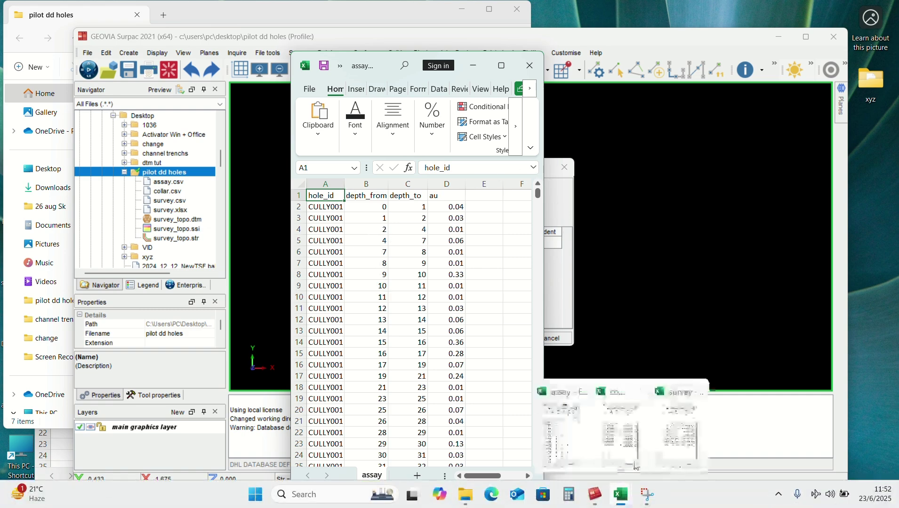
left_click(619, 427)
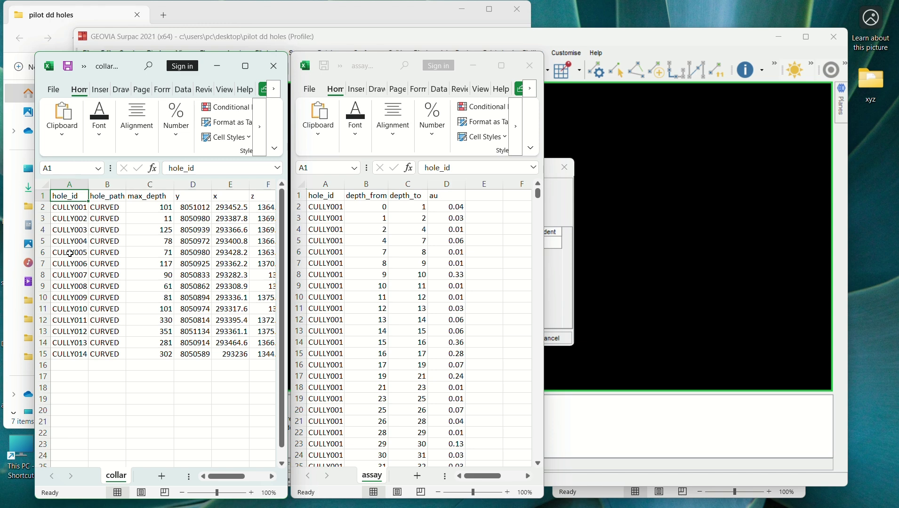
left_click(554, 200)
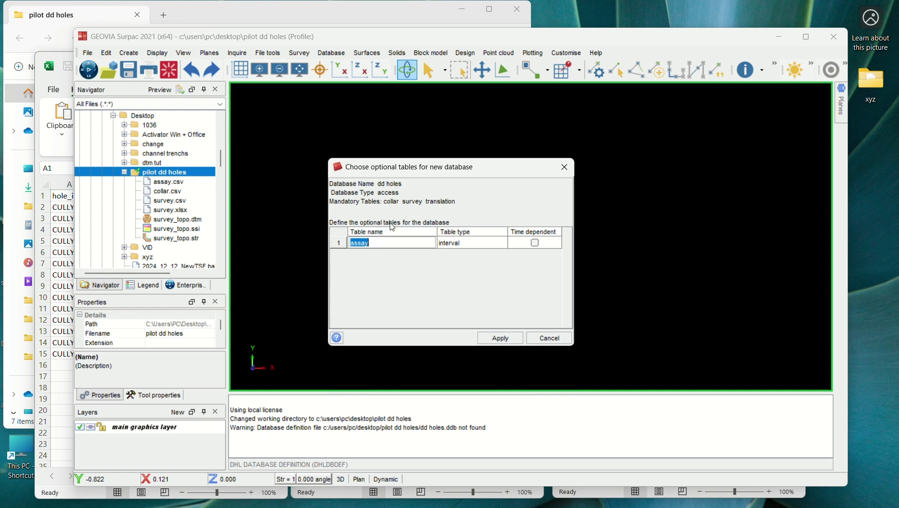
type("as")
right_click(345, 249)
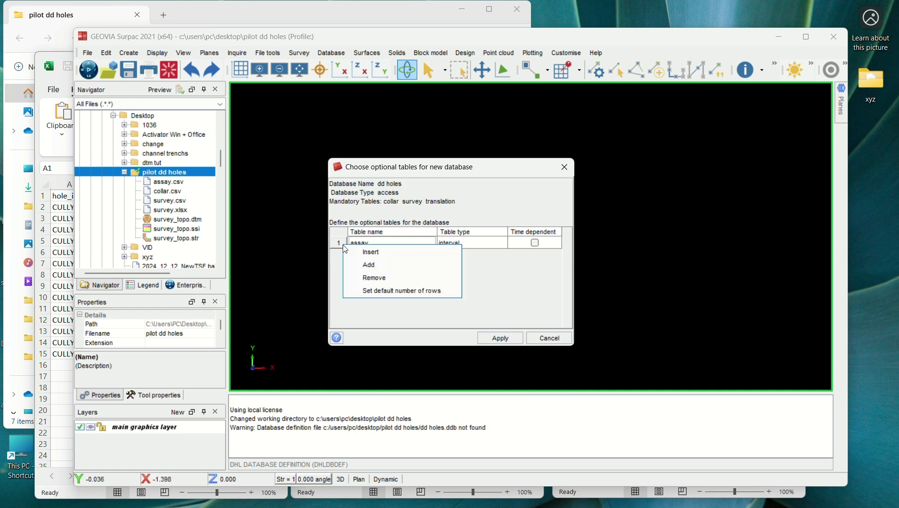
left_click(377, 265)
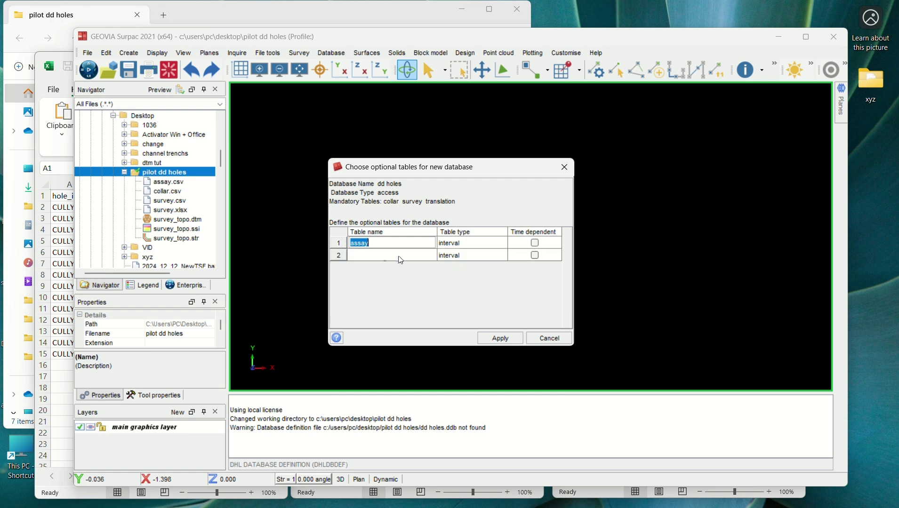
left_click(480, 254)
left_click(480, 255)
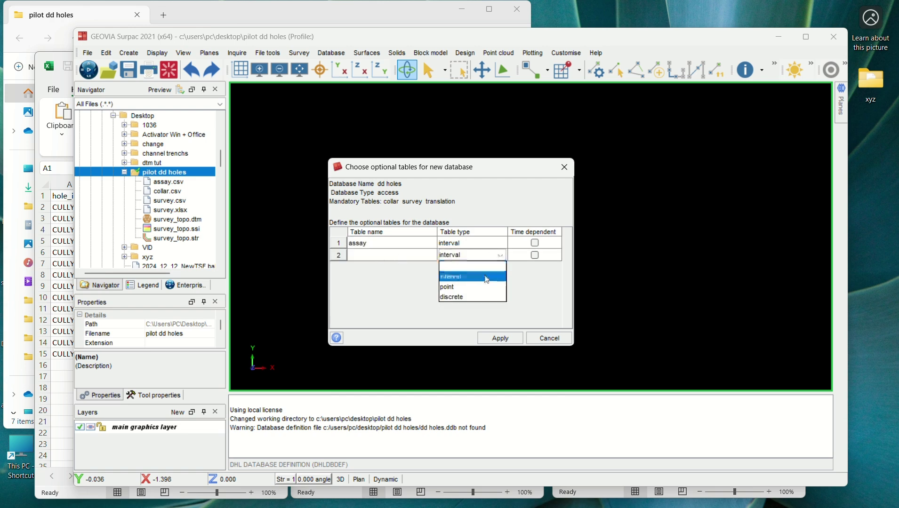
left_click(466, 277)
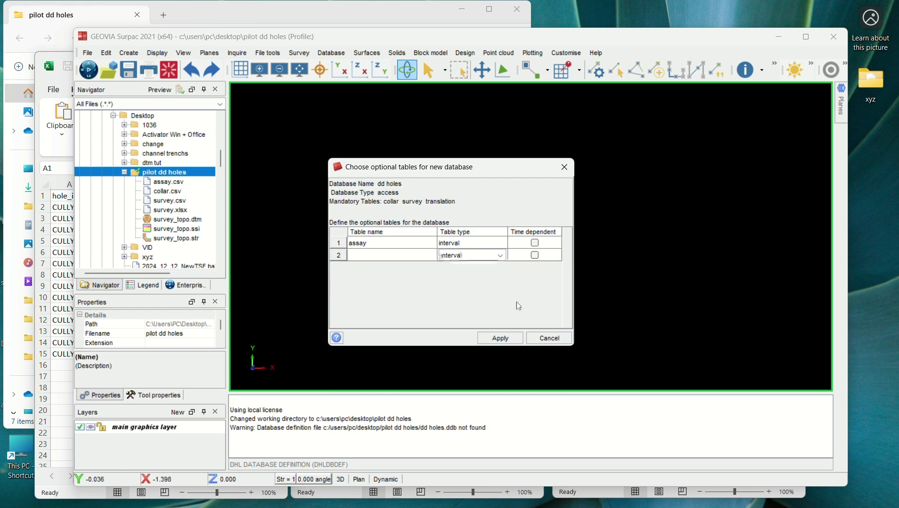
right_click(343, 256)
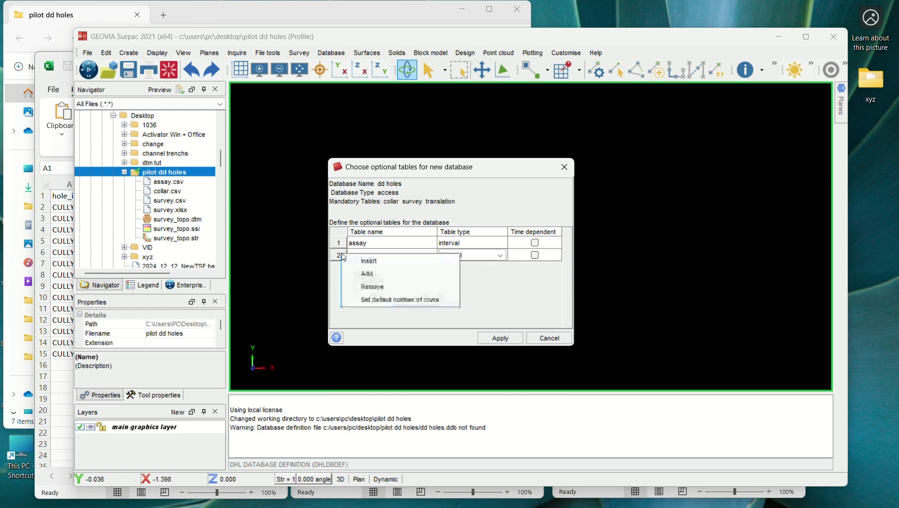
left_click(404, 290)
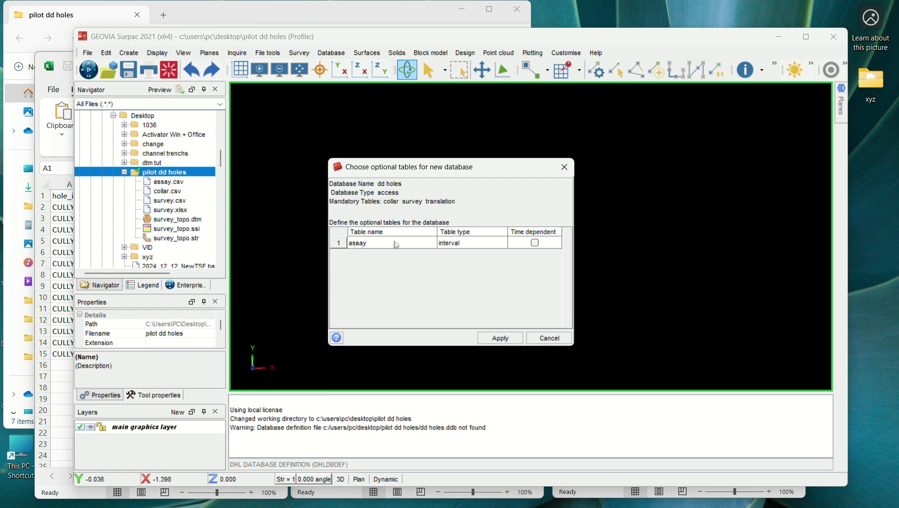
Accept assay as the only optional interval table and allow nulls for y, x and z in the survey table.
left_click(500, 339)
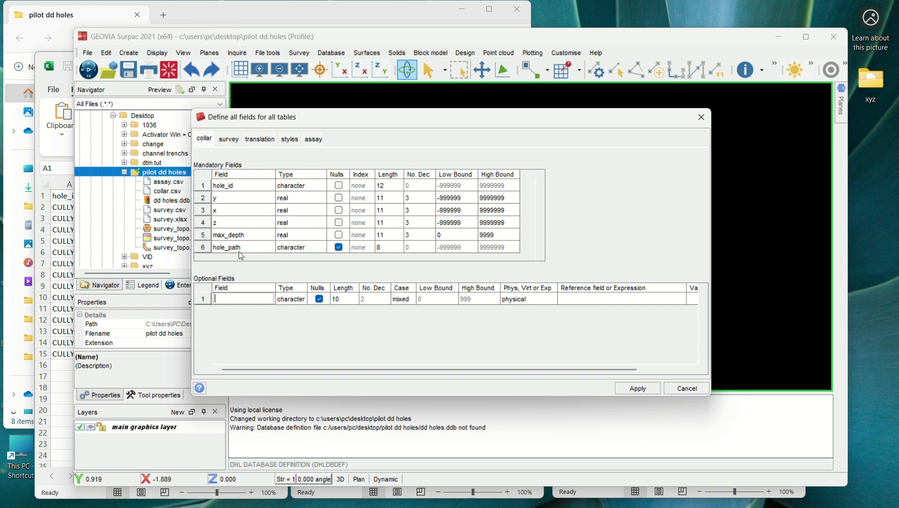
left_click(232, 141)
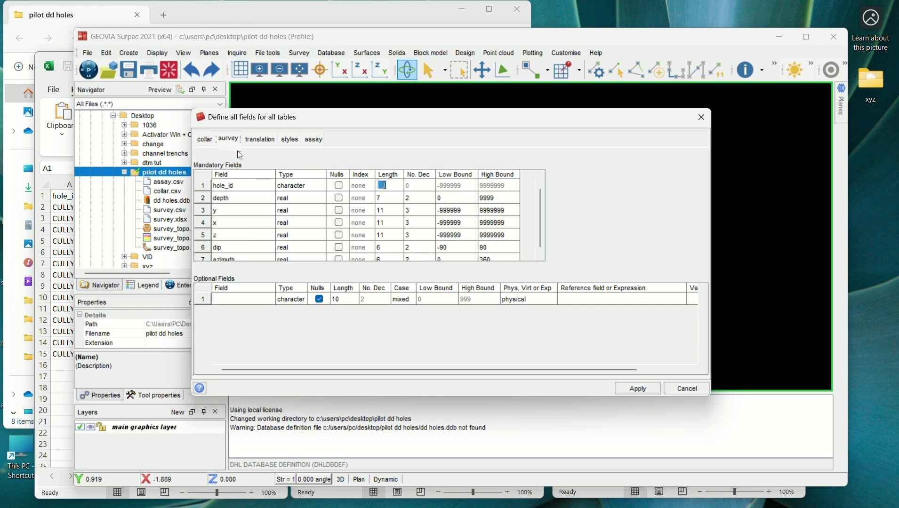
left_click(337, 211)
left_click(338, 222)
left_click(340, 236)
scroll(302, 227, "down", 1)
scroll(305, 233, "up", 1)
Show the assay table's field definitions and place the assay spreadsheet beside the field definition dialog for comparison.
left_click(313, 140)
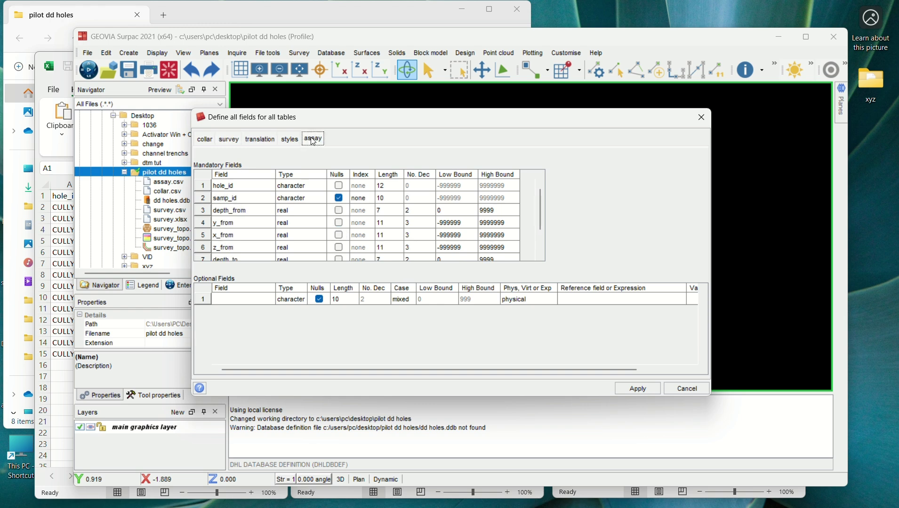
left_click(340, 199)
left_click(341, 200)
left_click(68, 392)
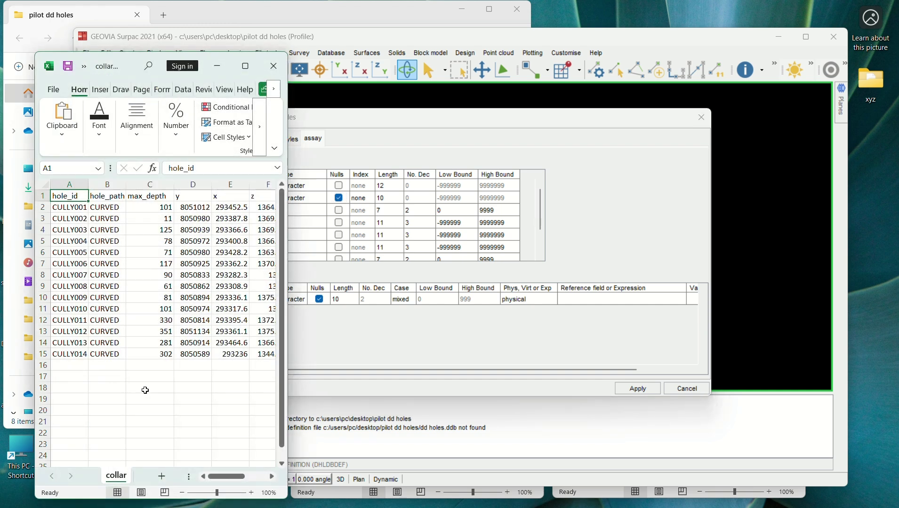
mouse_move(466, 484)
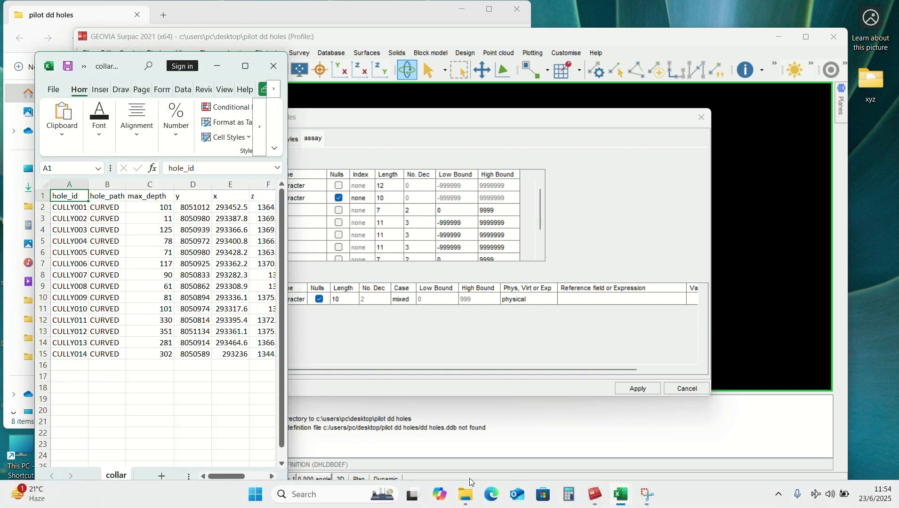
mouse_move(621, 495)
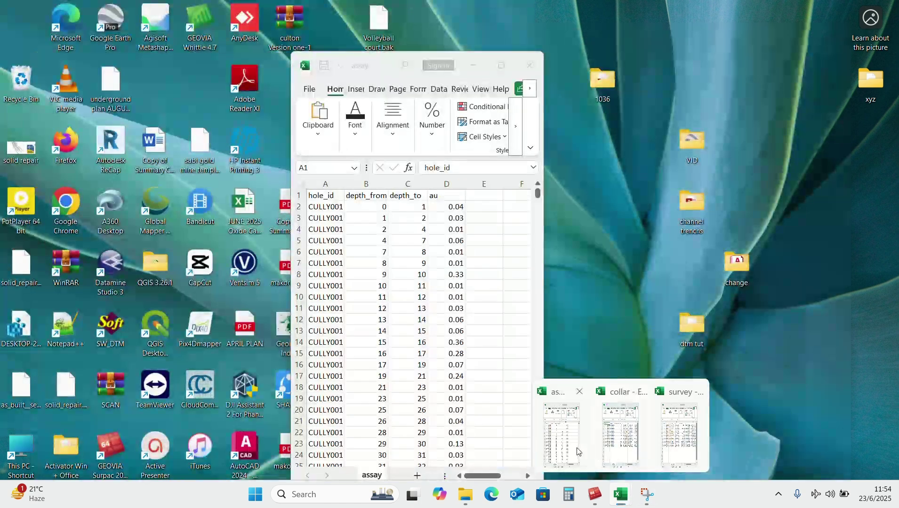
left_click(562, 436)
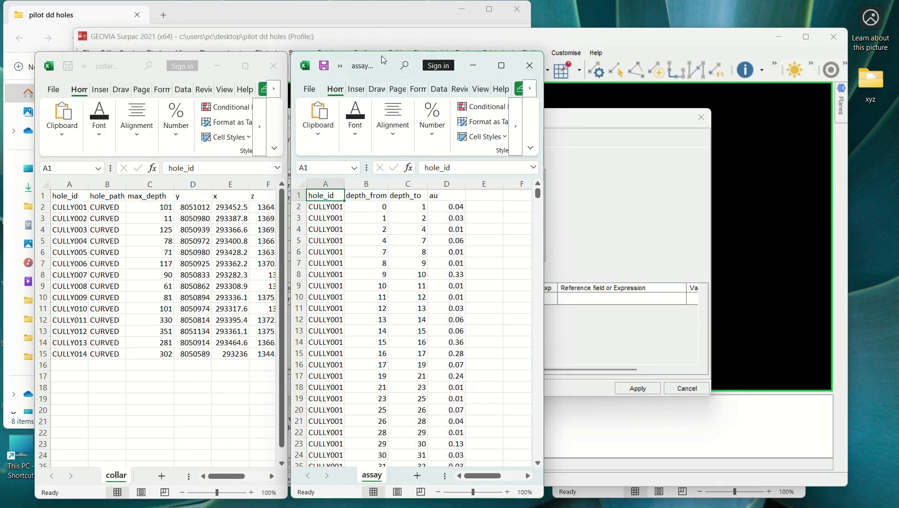
left_click_drag(384, 61, 119, 66)
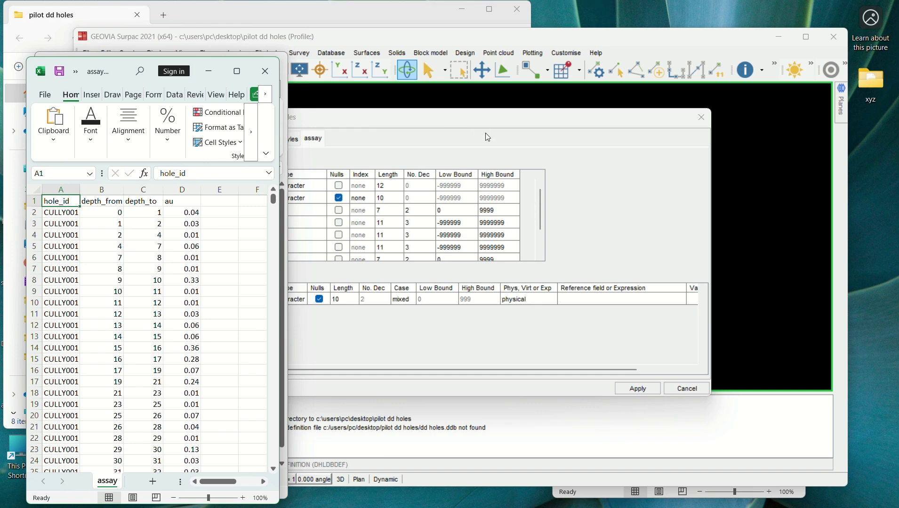
left_click_drag(466, 119, 605, 118)
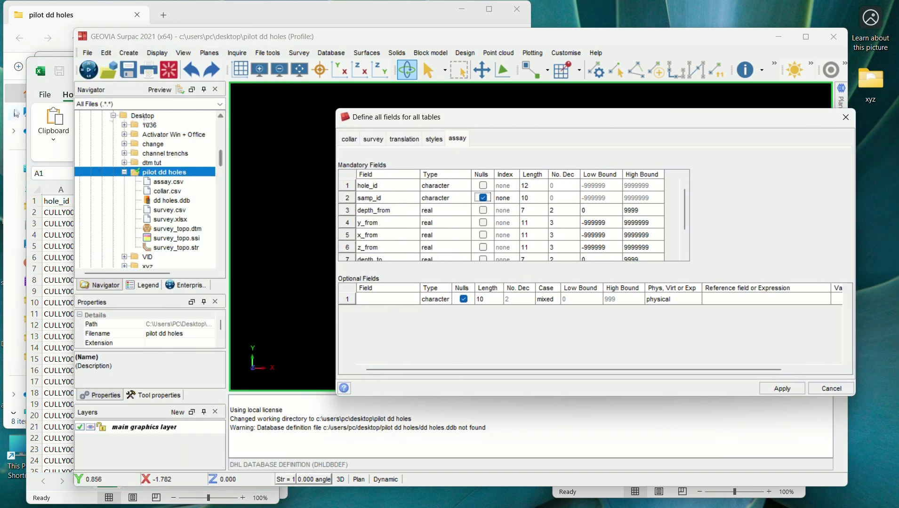
left_click(33, 112)
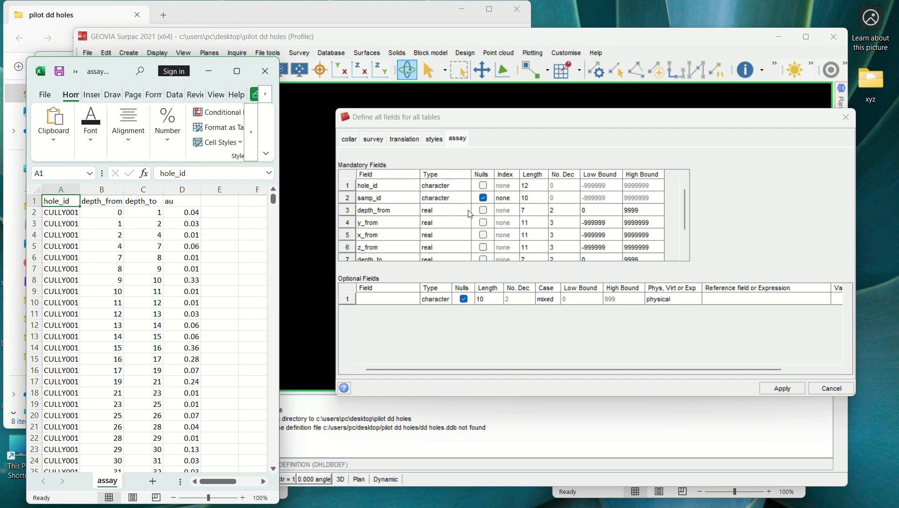
Allow nulls for y_from, x_from, z_from, y_to, x_to and z_to in the assay table.
left_click(483, 223)
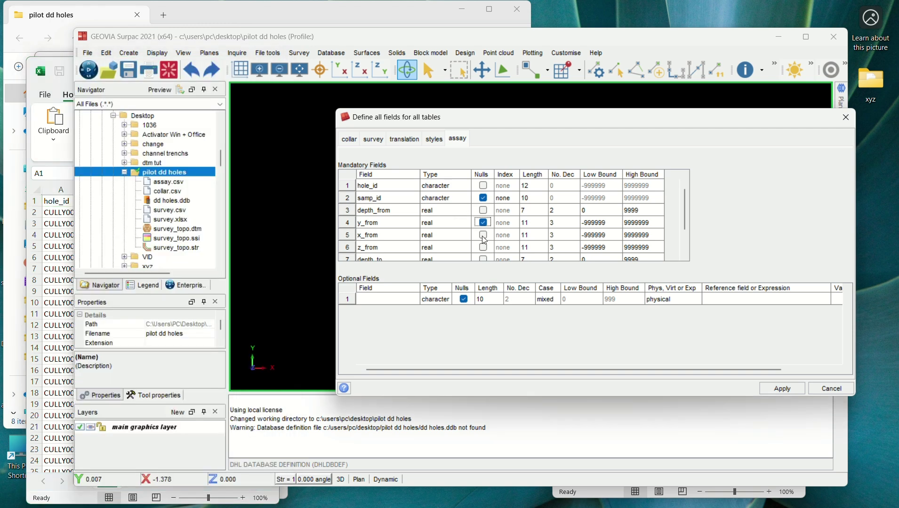
left_click(483, 235)
left_click(484, 247)
scroll(485, 254, "down", 1)
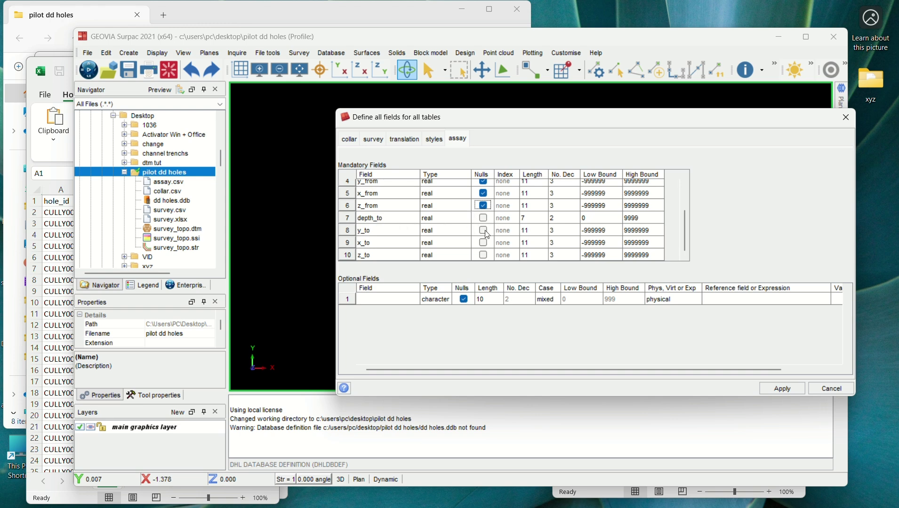
left_click(487, 232)
left_click(486, 244)
left_click(484, 257)
Add an optional field named au of type real to the assay table.
left_click(394, 299)
left_click(436, 299)
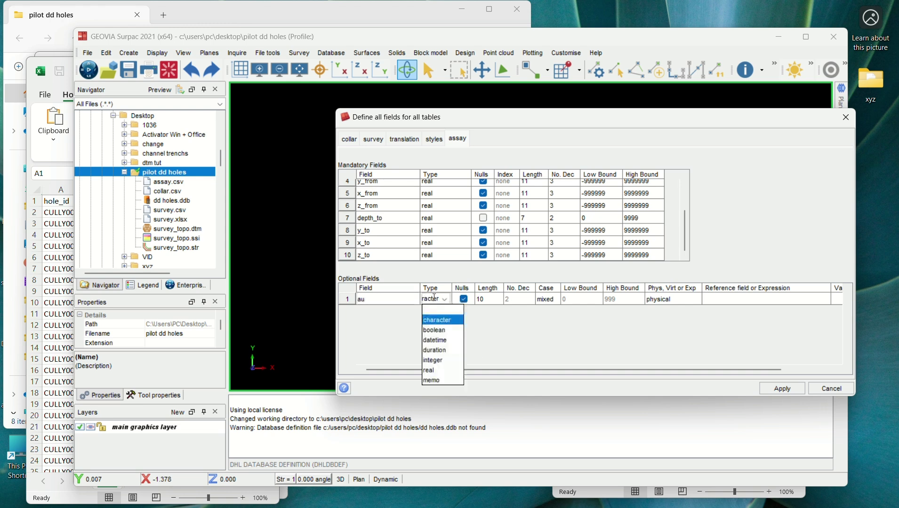
left_click(444, 371)
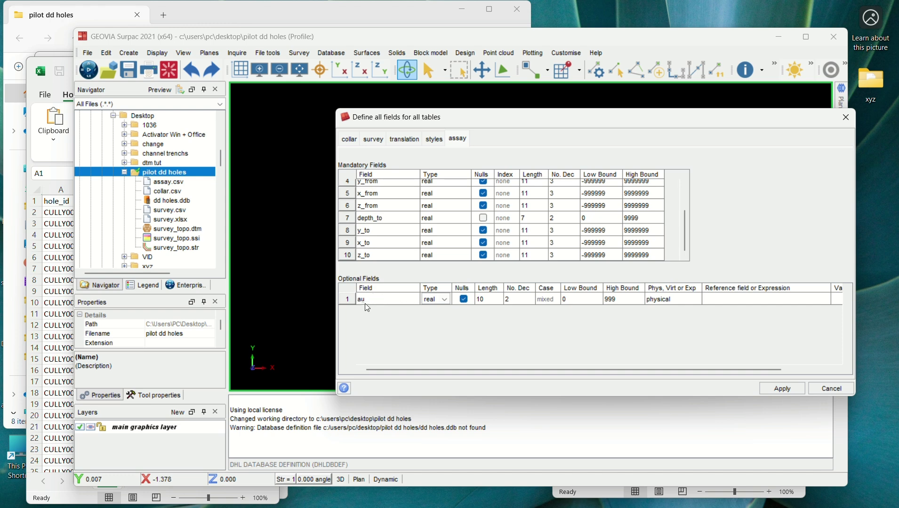
left_click(444, 299)
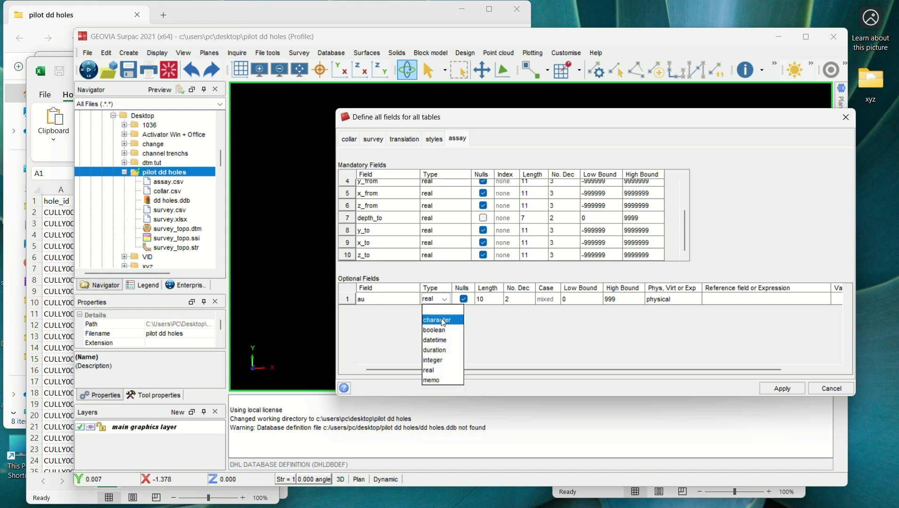
left_click(408, 306)
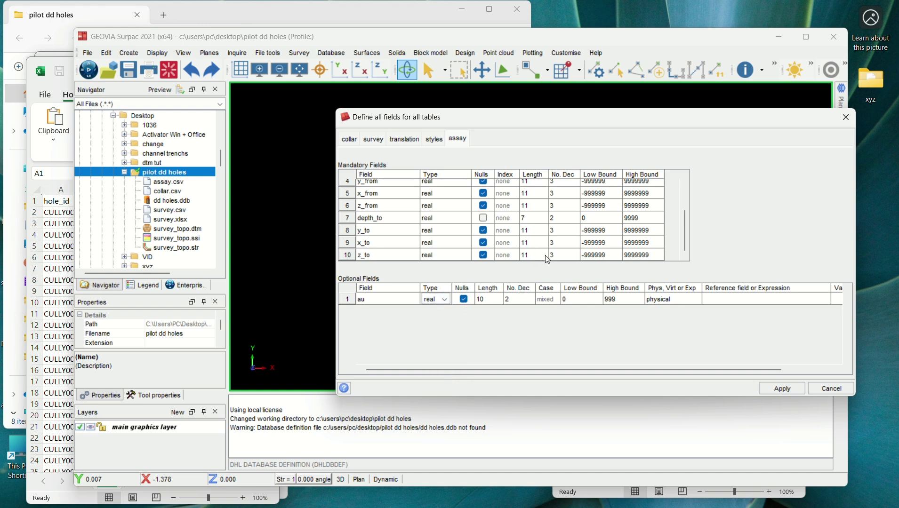
scroll(480, 243, "up", 1)
scroll(477, 238, "up", 1)
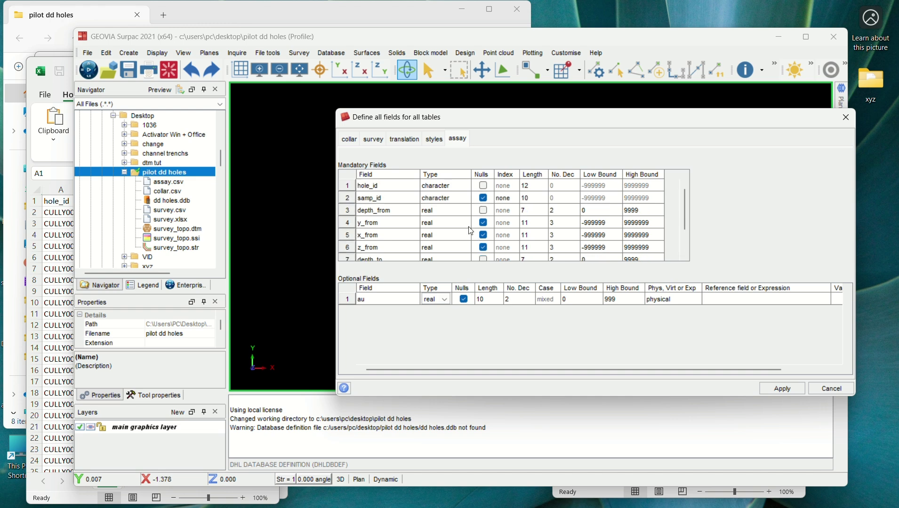
Set the survey table's dip and azimuth fields to length 9 with 4 decimals, and create the database.
left_click(371, 139)
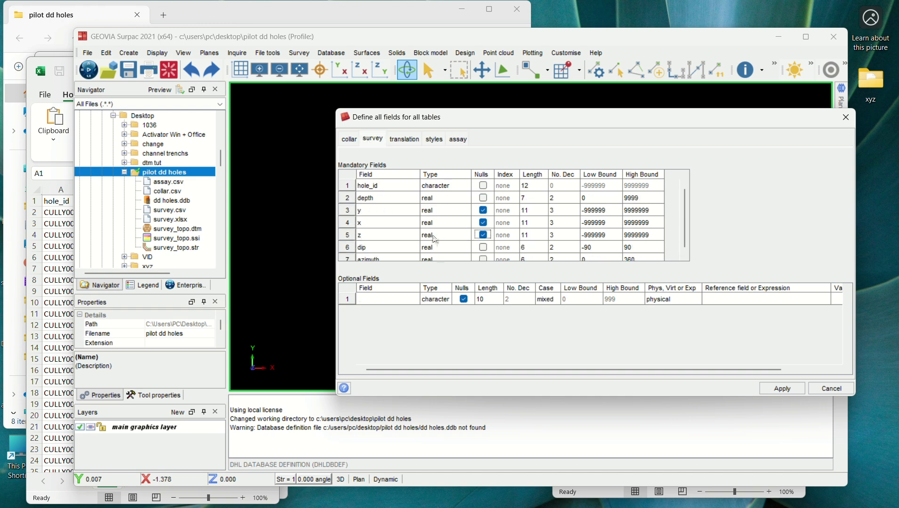
scroll(423, 231, "down", 1)
left_click(527, 244)
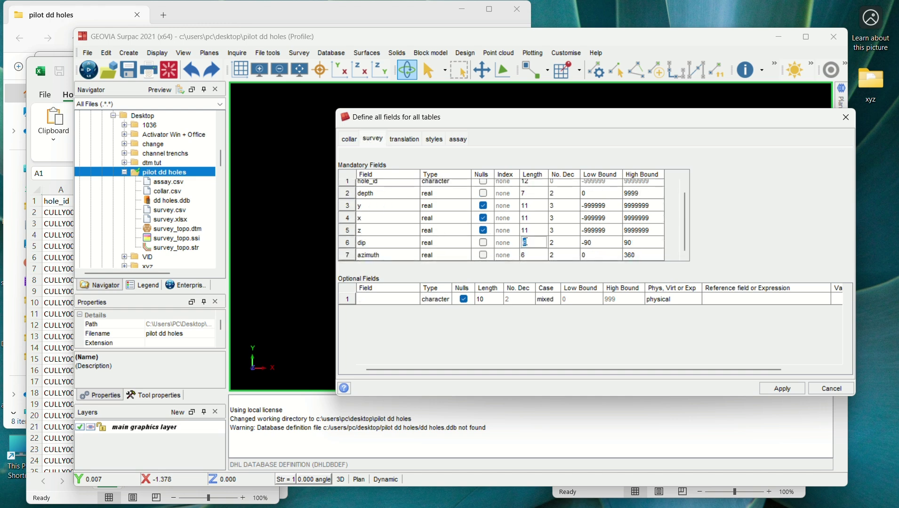
type("9")
left_click(535, 252)
type("9")
left_click(567, 243)
type("4")
left_click(565, 254)
type("4")
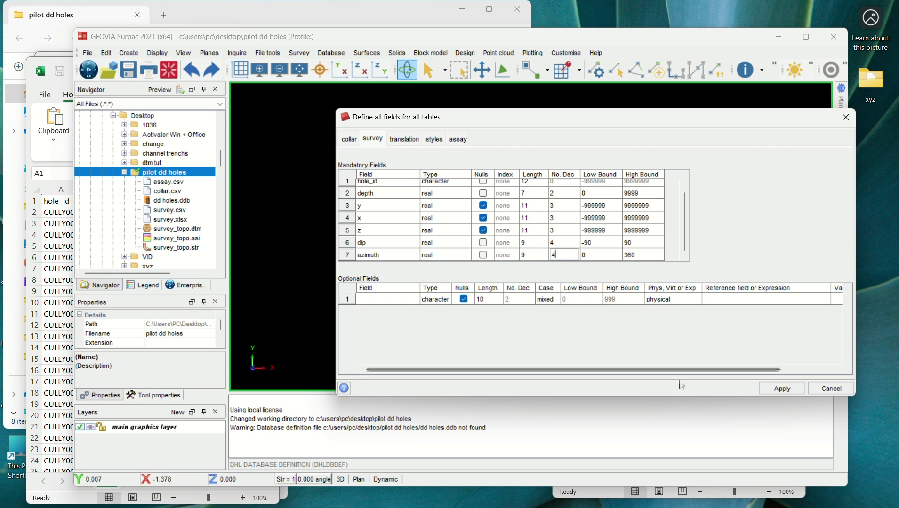
left_click(783, 389)
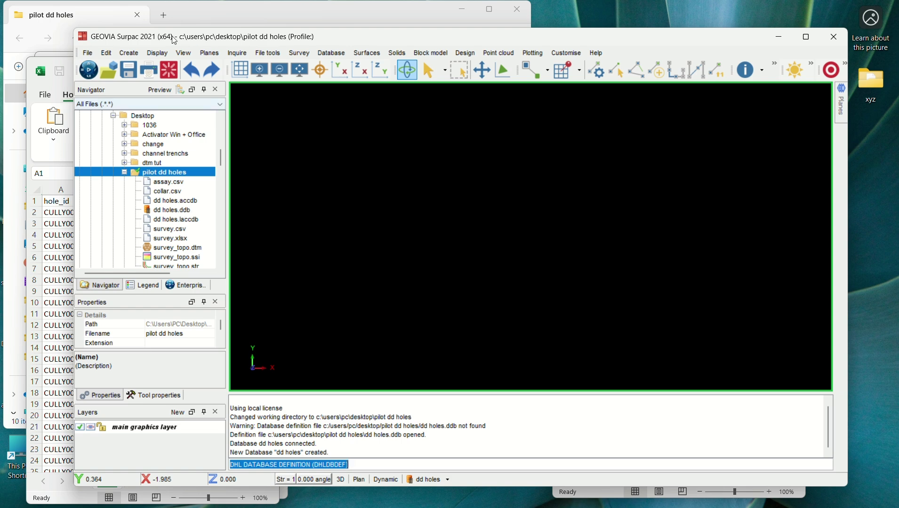
Start a data import into the dd holes database with a new format file named data check, excluding the translation and styles tables.
left_click(221, 14)
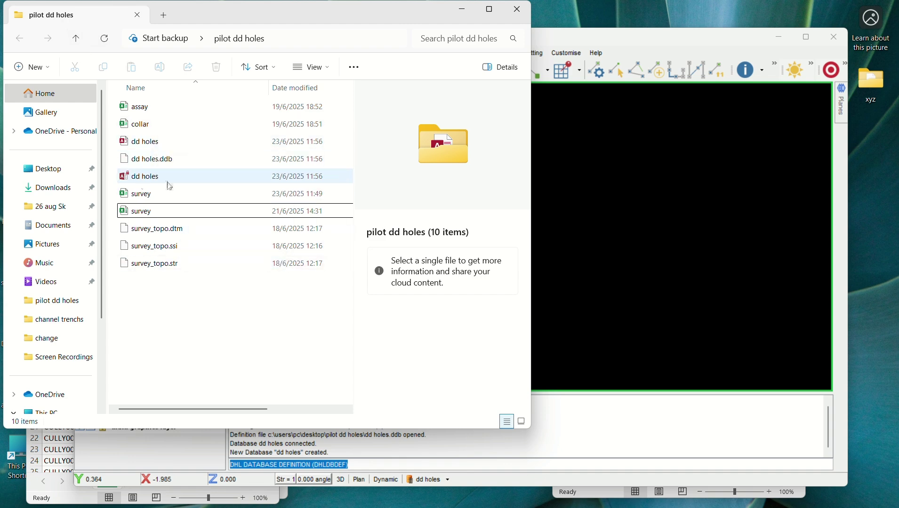
left_click(584, 262)
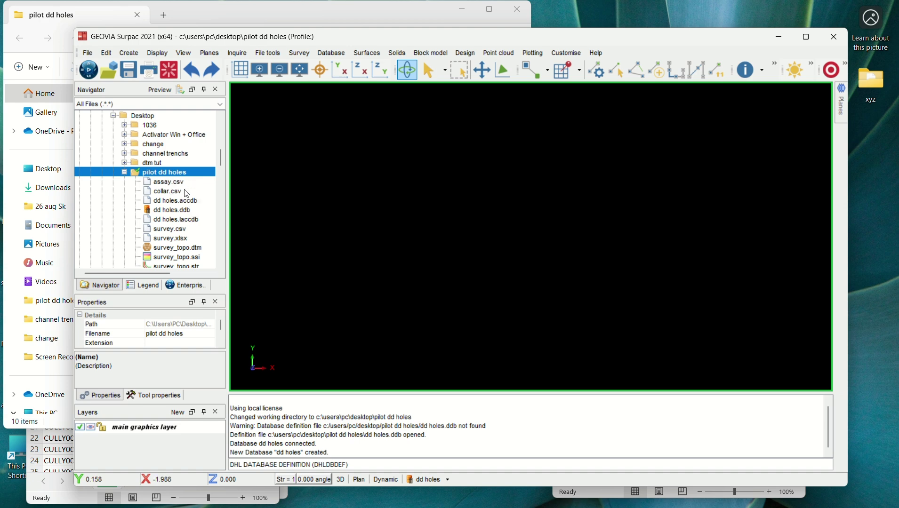
left_click(332, 54)
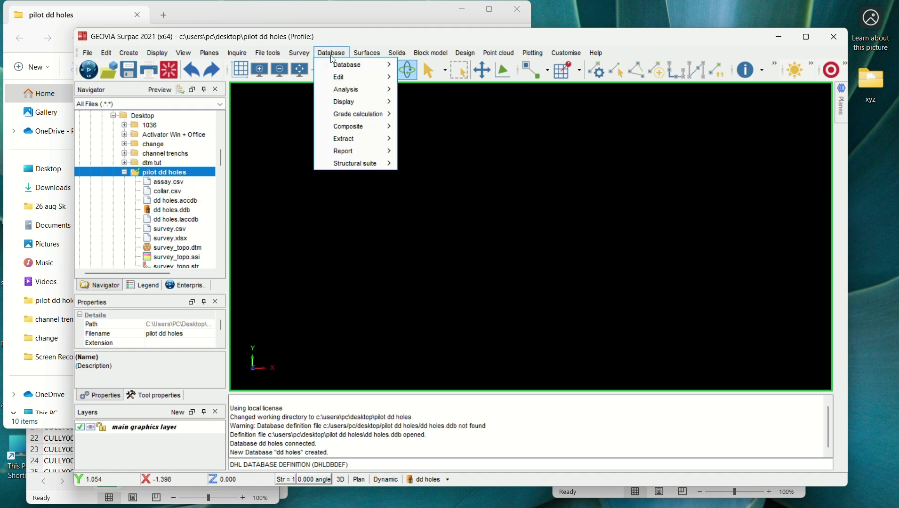
mouse_move(358, 64)
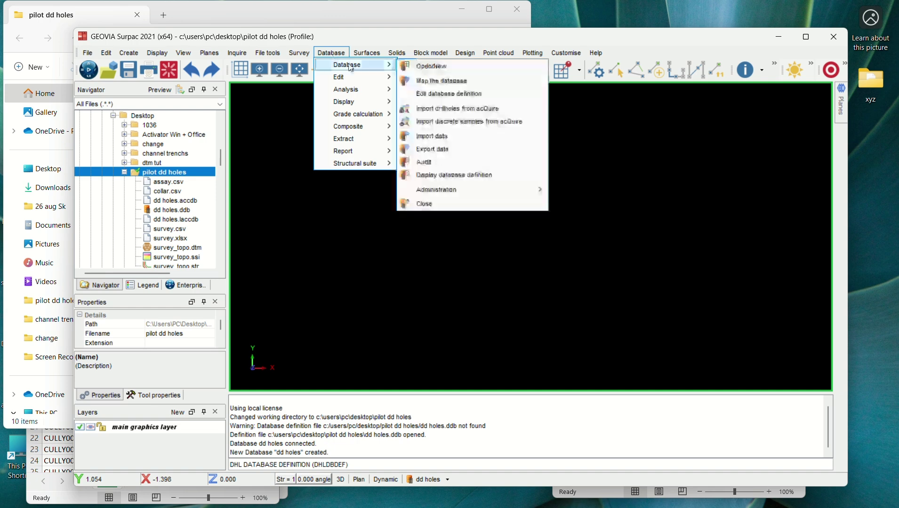
left_click(454, 141)
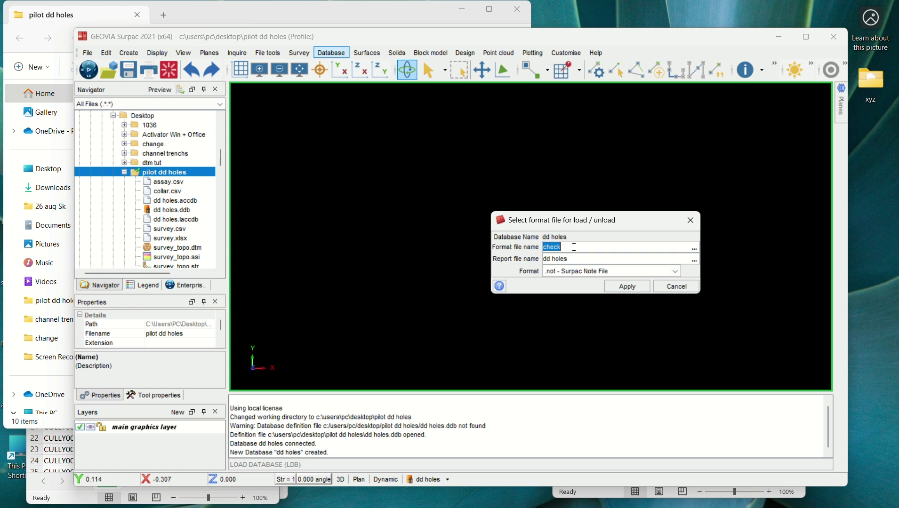
type("data check")
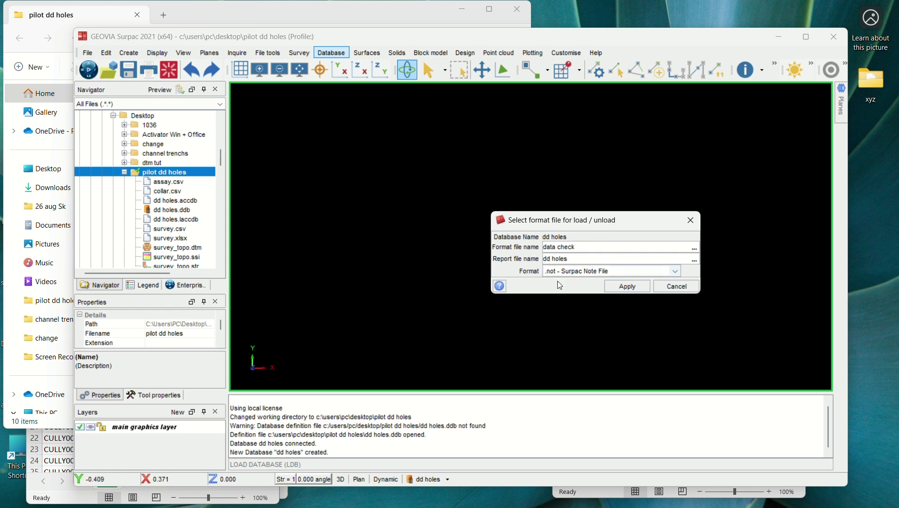
left_click(628, 287)
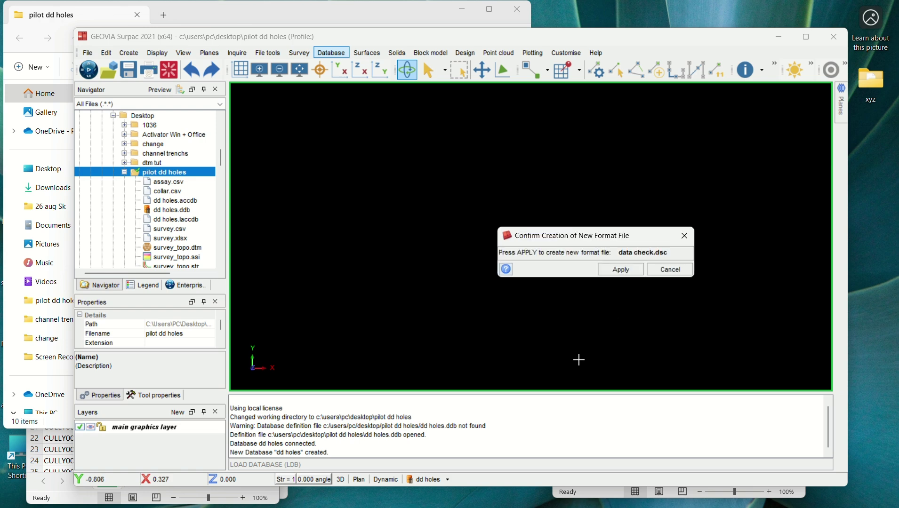
left_click(625, 272)
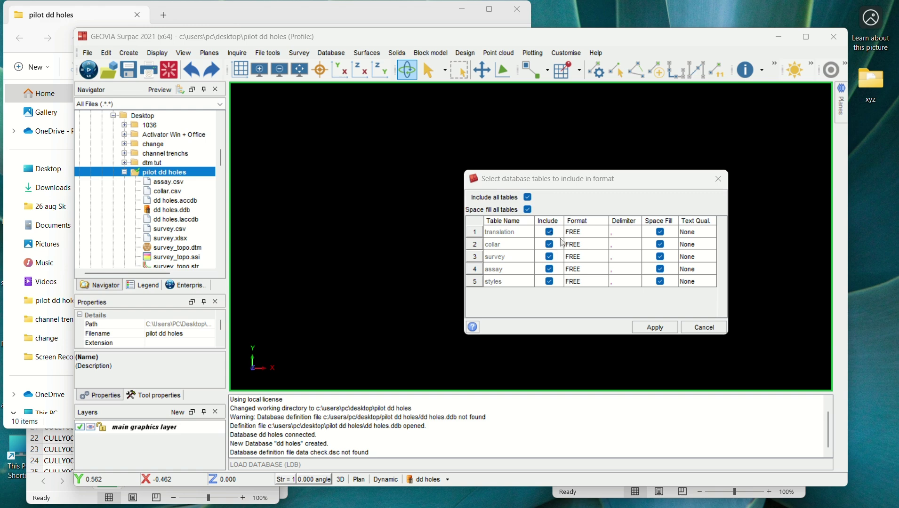
left_click(549, 233)
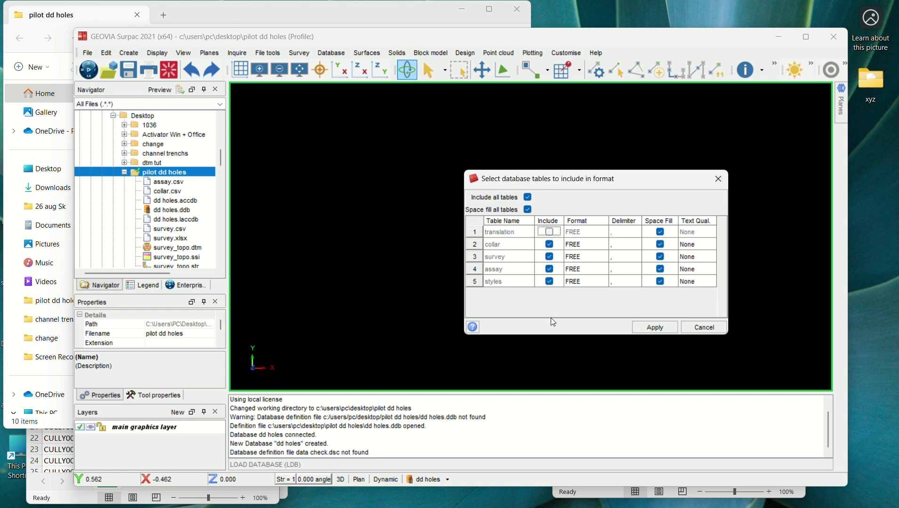
left_click(550, 282)
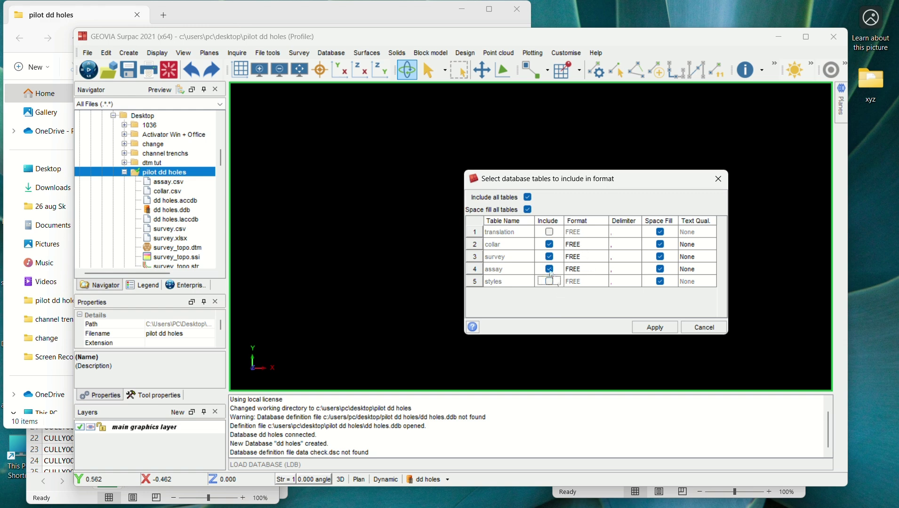
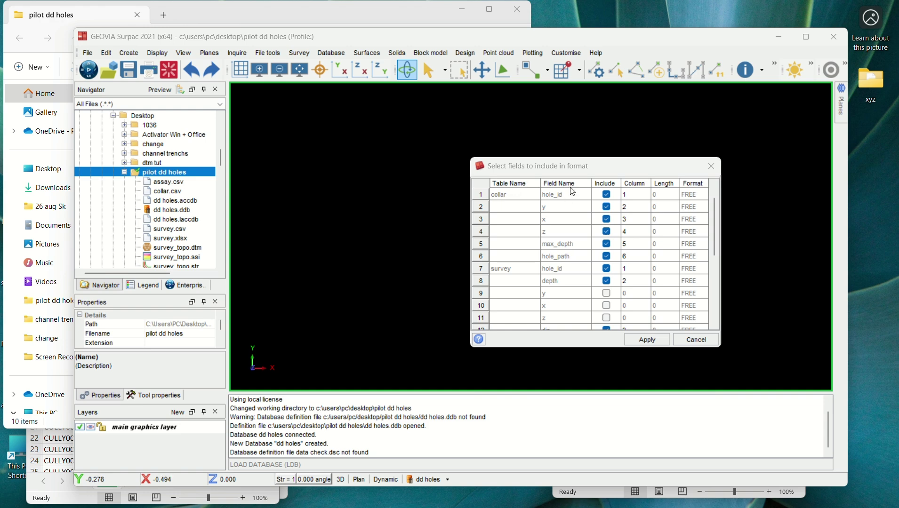
Bring up the collar spreadsheet and arrange the windows so it can be compared with the import field selection.
mouse_move(598, 501)
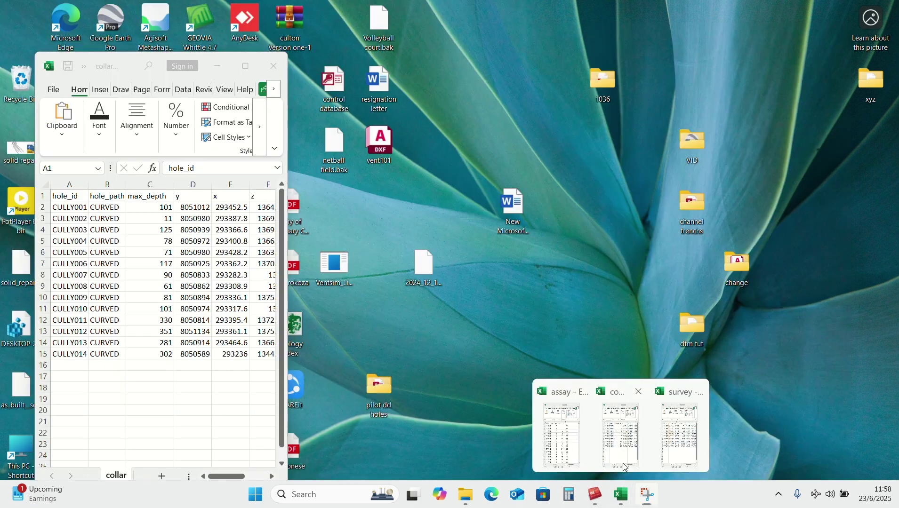
left_click(621, 433)
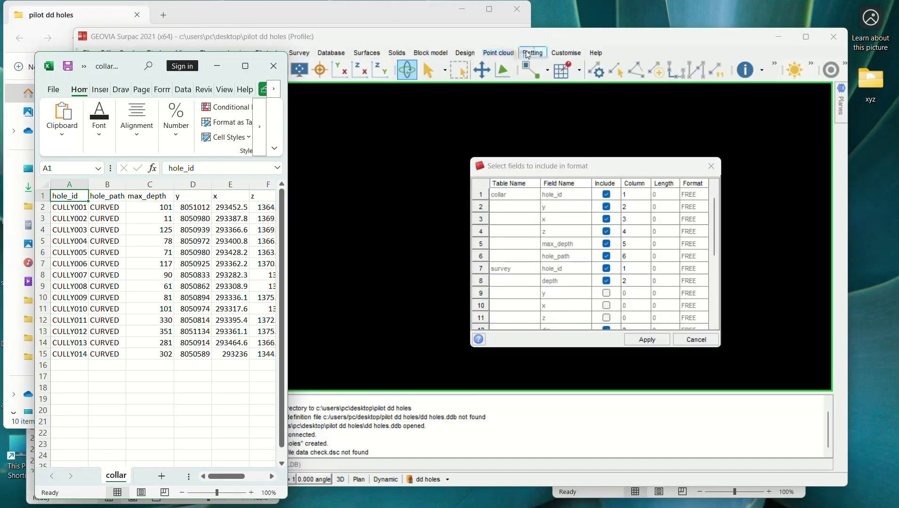
left_click_drag(590, 33, 660, 39)
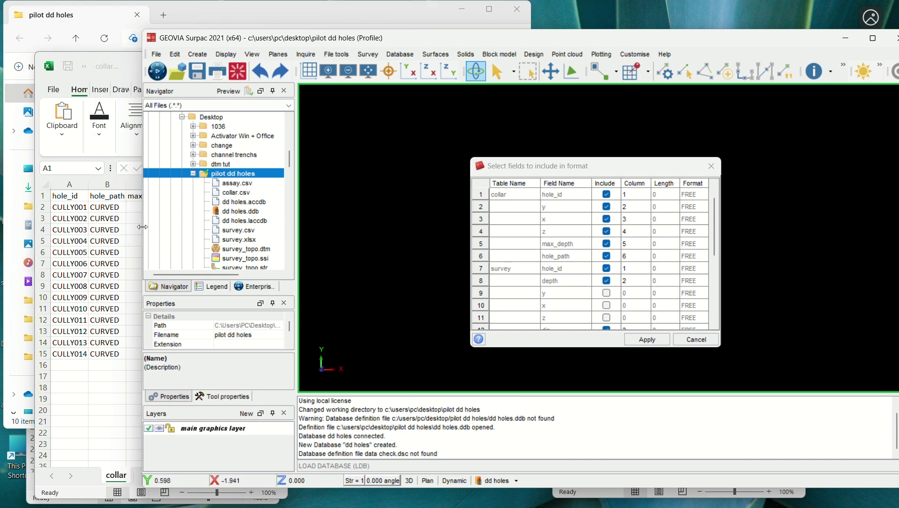
left_click_drag(145, 229, 298, 217)
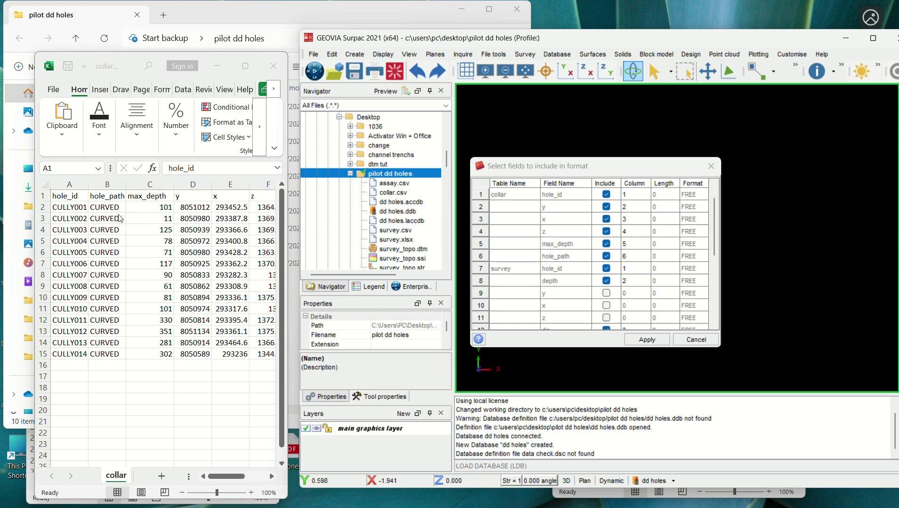
left_click(137, 64)
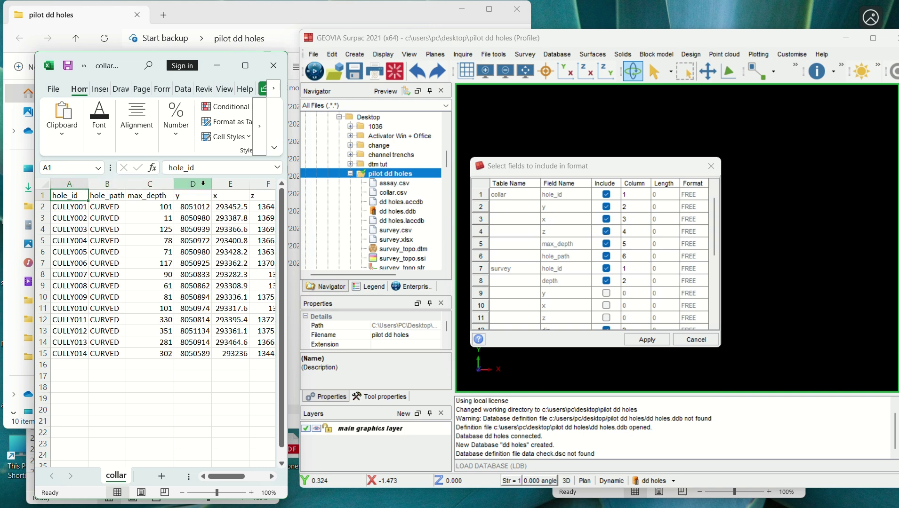
Map the collar table's import columns: y to 4, x to 5, z to 6, max_depth to 3 and hole_path to 2.
left_click(635, 208)
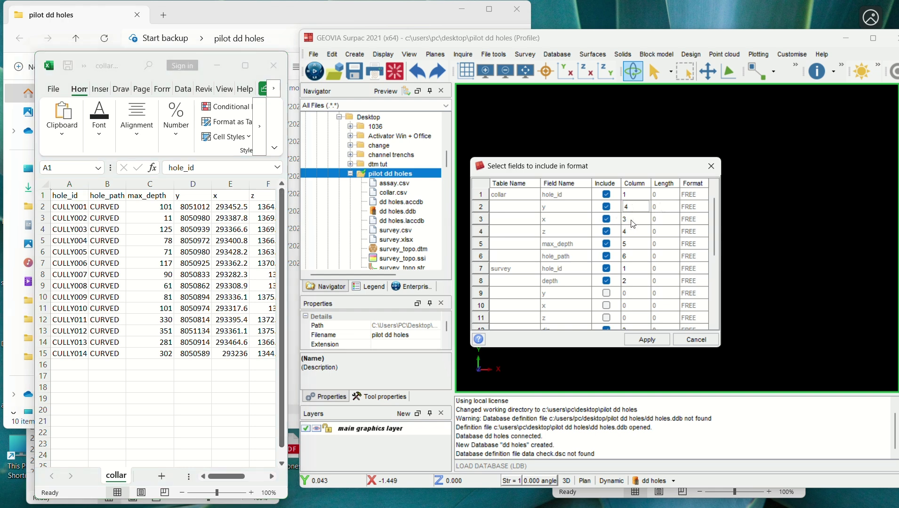
left_click(633, 220)
type("5")
left_click(633, 232)
type("6")
left_click(630, 245)
type("3")
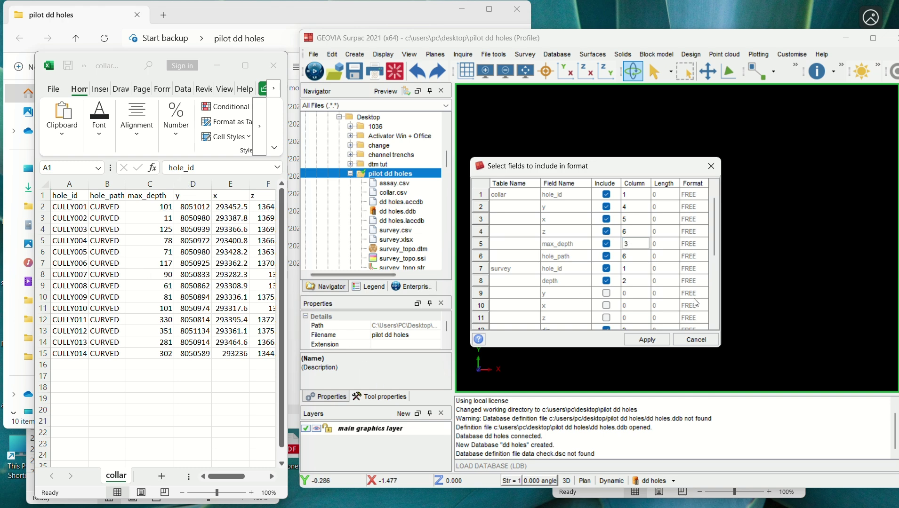
left_click(630, 255)
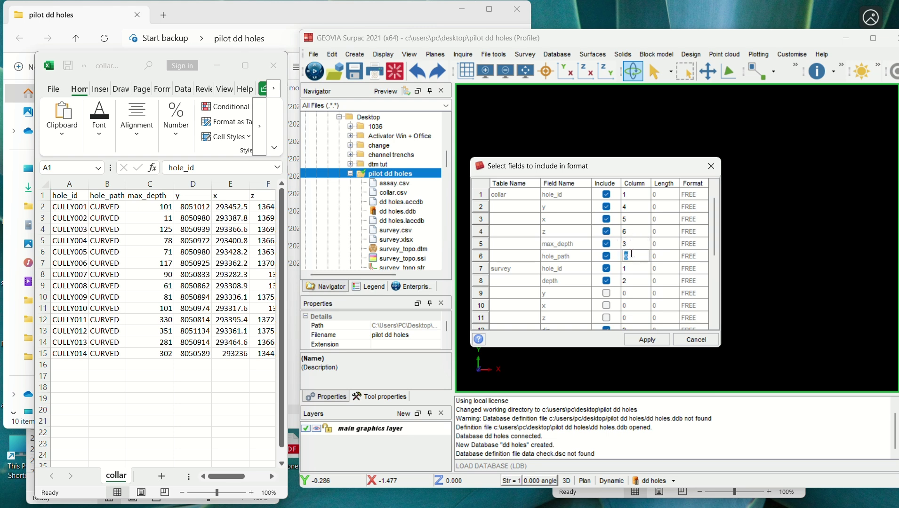
type("2")
left_click(630, 243)
left_click(645, 194)
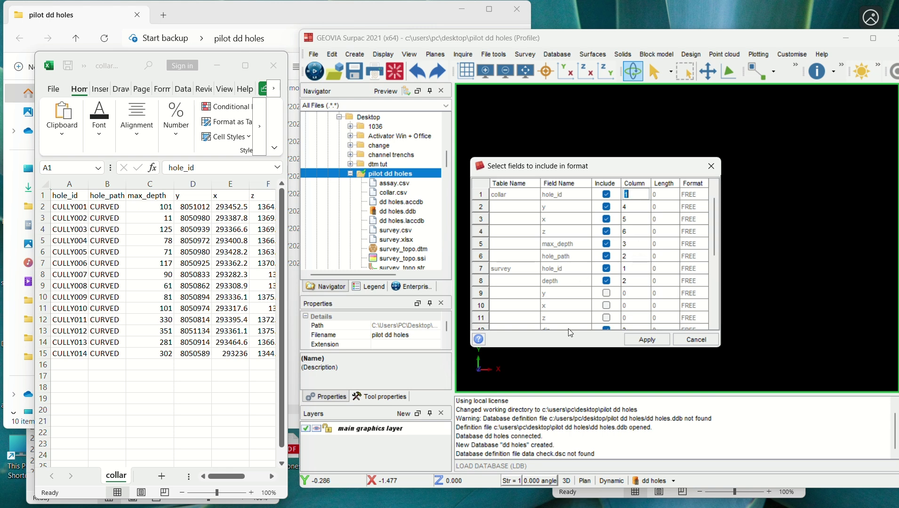
Close the collar spreadsheet without saving and place the survey spreadsheet beside the import field selection.
left_click(286, 73)
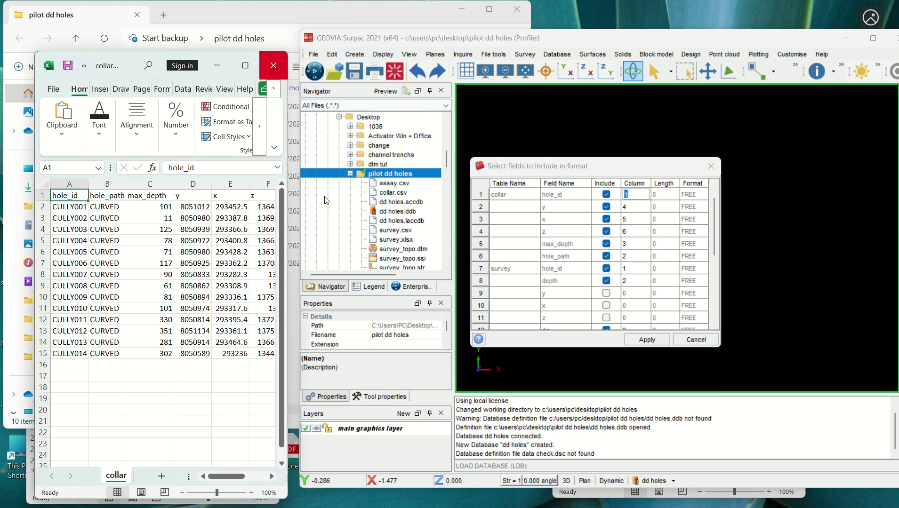
left_click(268, 67)
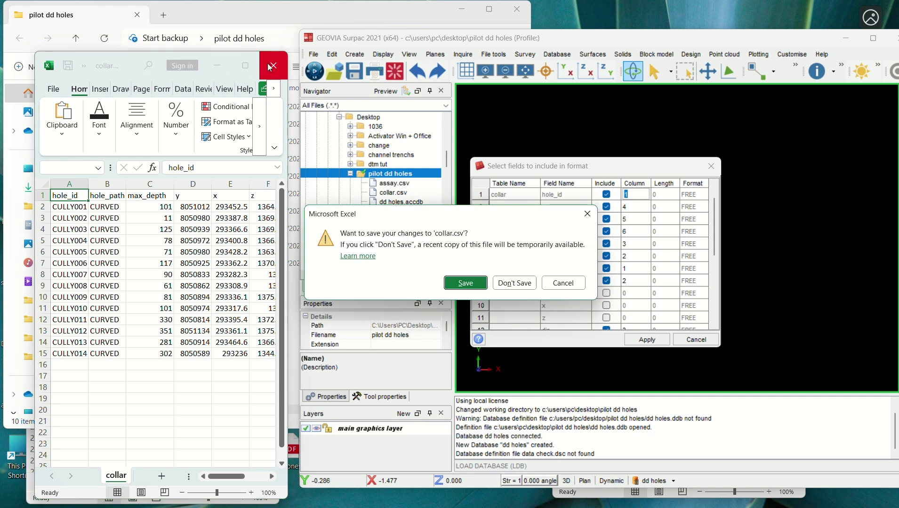
left_click(514, 283)
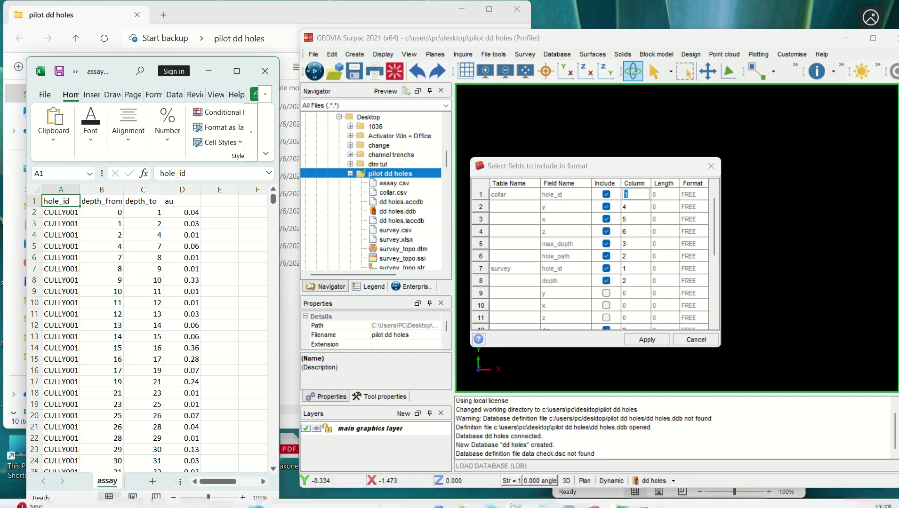
mouse_move(620, 494)
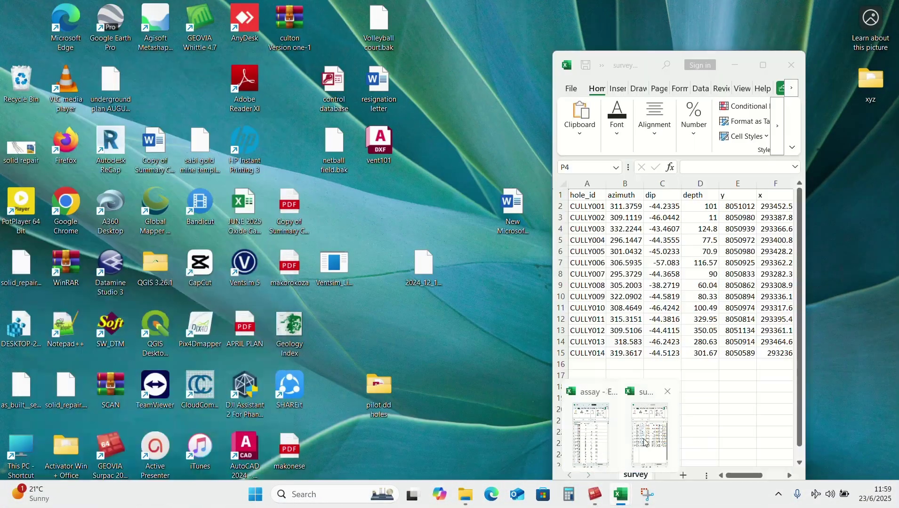
left_click(644, 443)
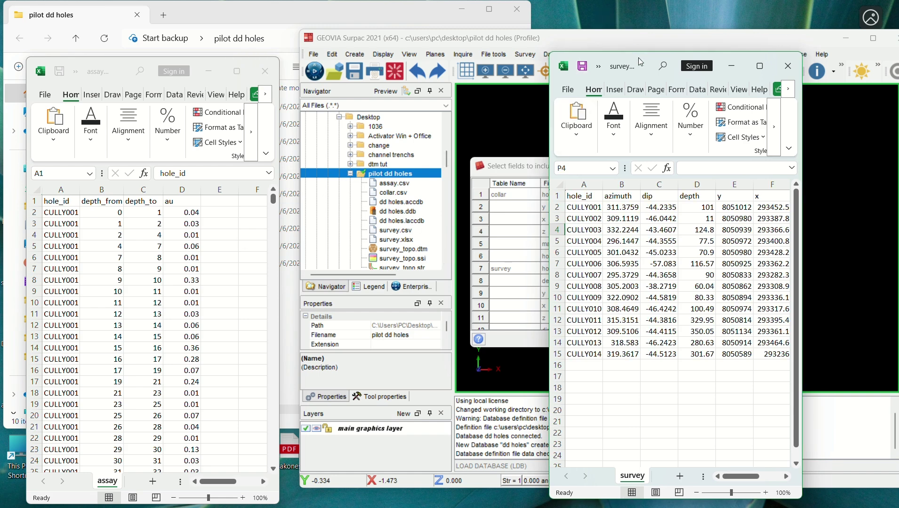
left_click_drag(644, 57, 119, 60)
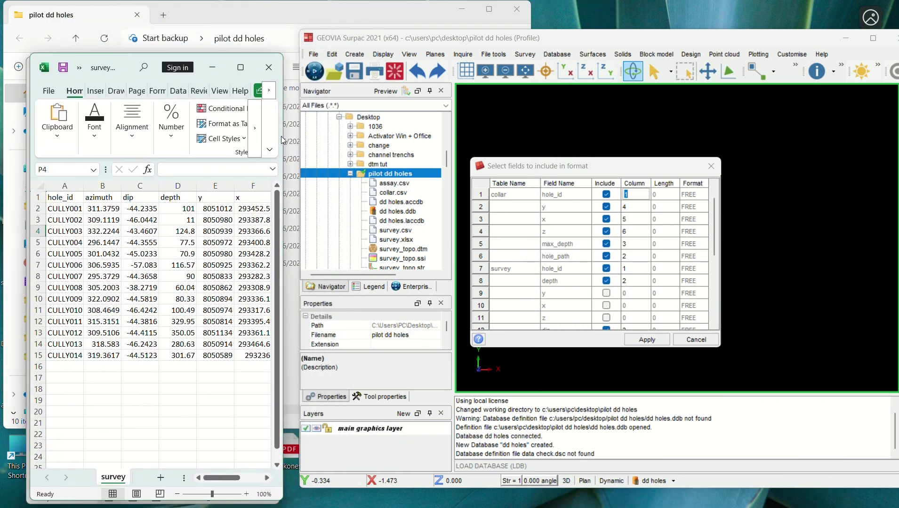
Map the survey table's depth to column 4 and azimuth to column 2, and close the survey spreadsheet.
scroll(547, 277, "down", 1)
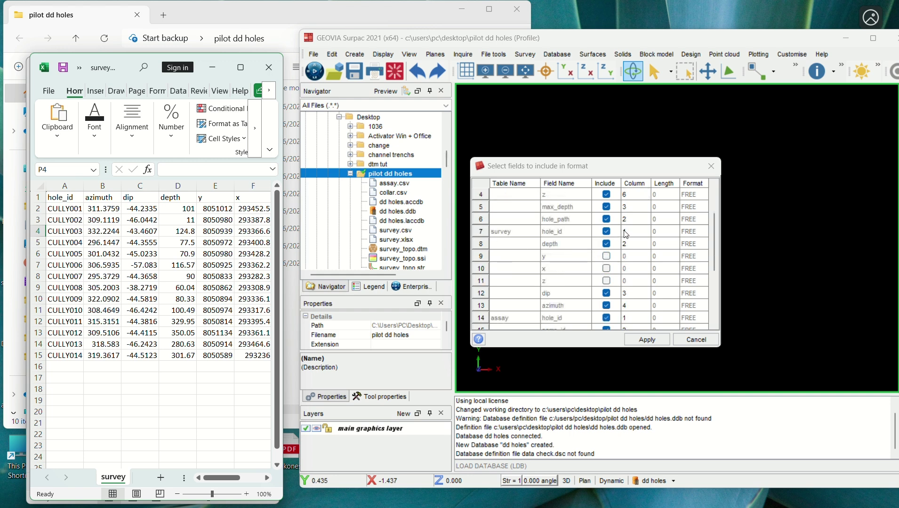
left_click(648, 231)
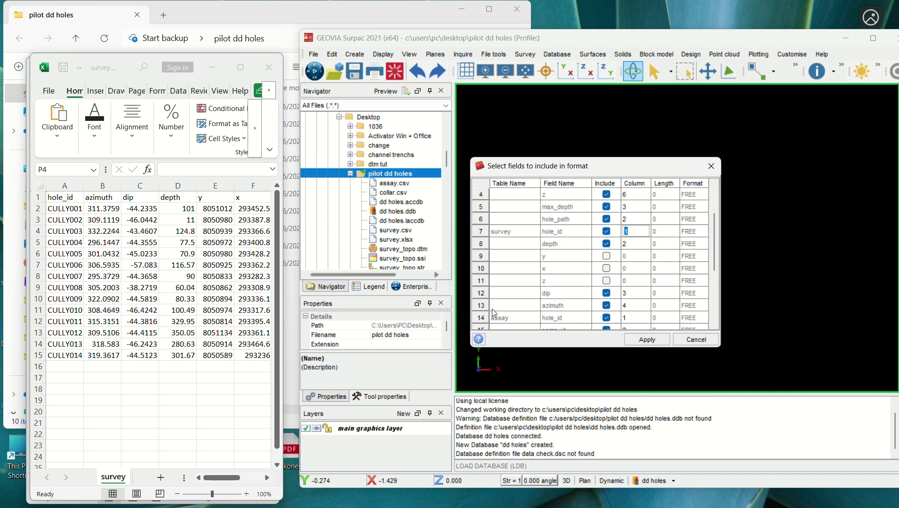
left_click(629, 244)
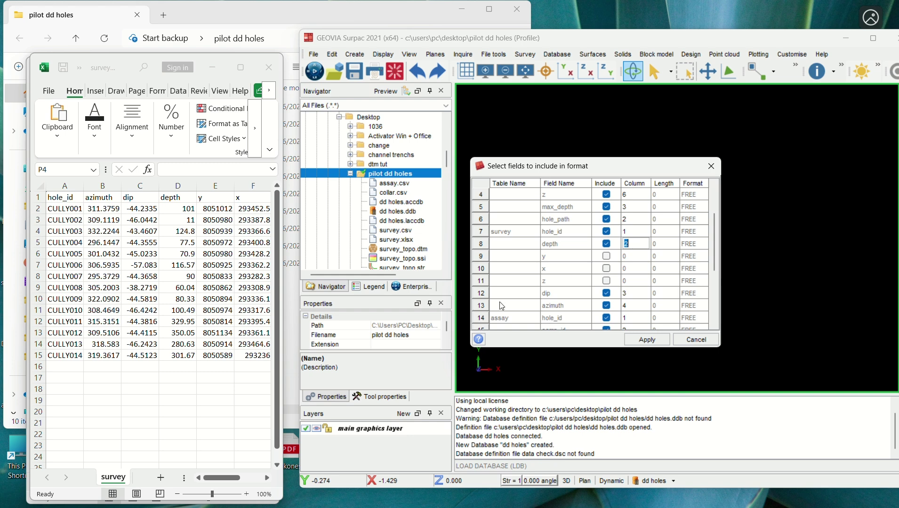
type("4")
scroll(626, 263, "down", 1)
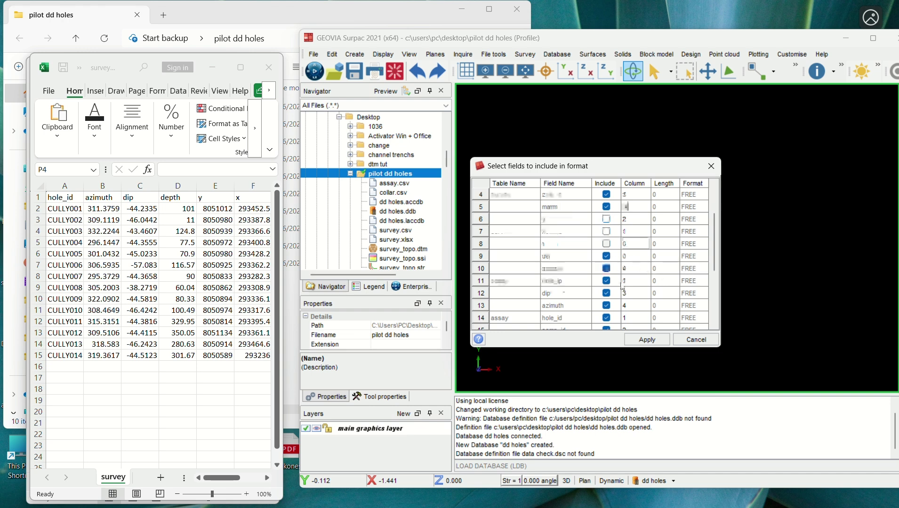
left_click(630, 257)
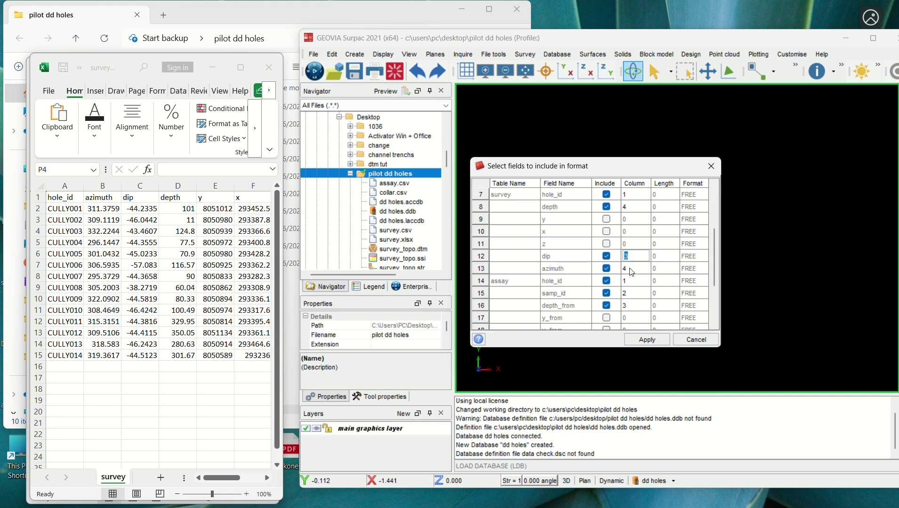
left_click(631, 268)
type("2")
left_click(268, 68)
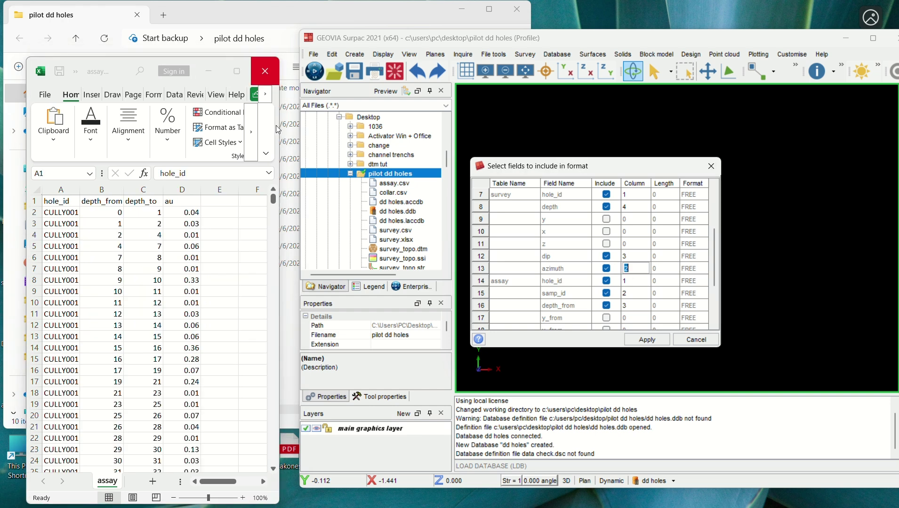
Exclude samp_id from the assay table's import fields and map depth_from to column 2.
scroll(546, 306, "down", 1)
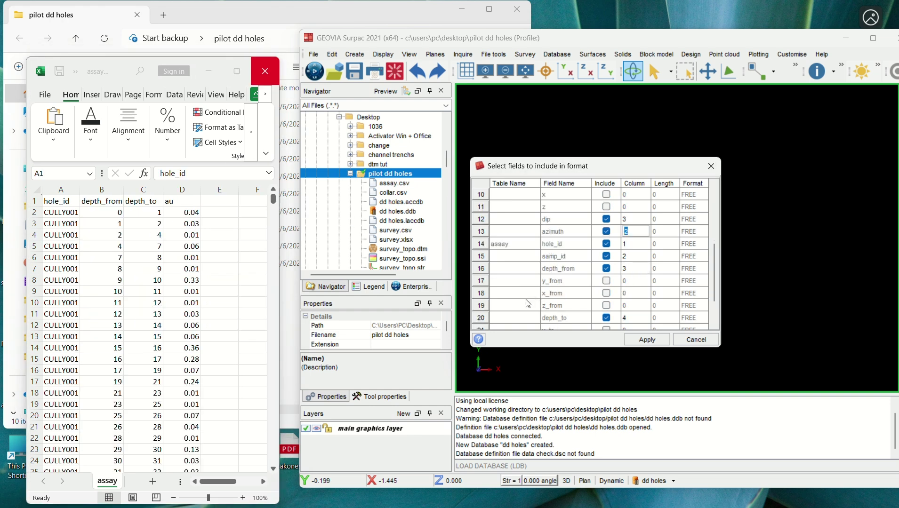
left_click(573, 260)
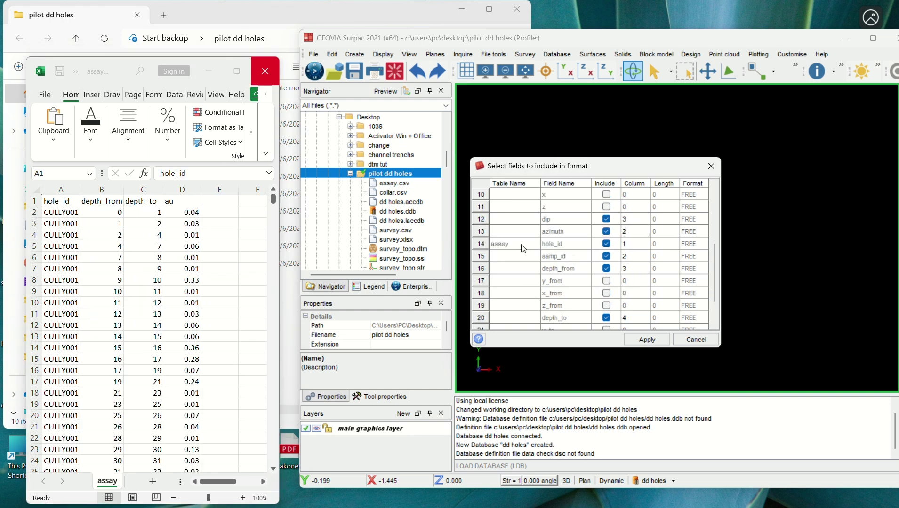
left_click(630, 247)
left_click(611, 256)
left_click(628, 269)
scroll(629, 270, "down", 2)
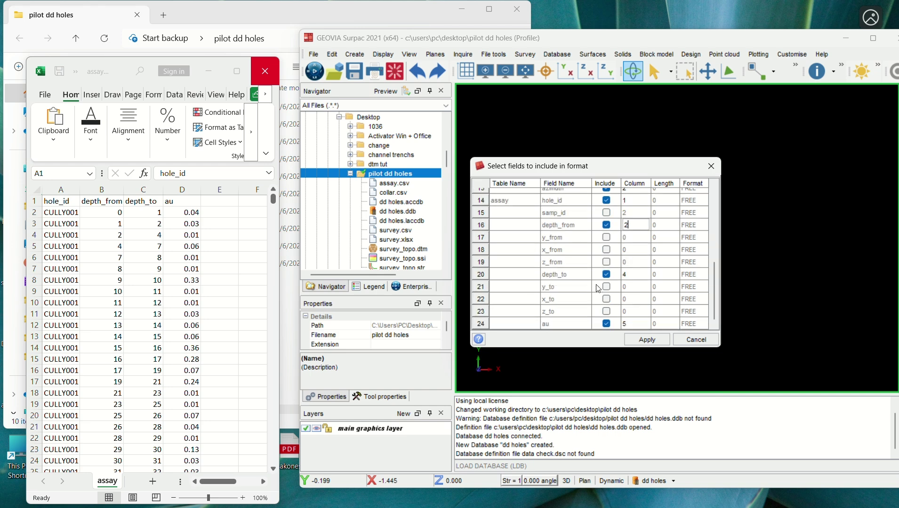
Map the assay table's depth_to to column 3 and au to column 4, and apply the field selection.
left_click(638, 277)
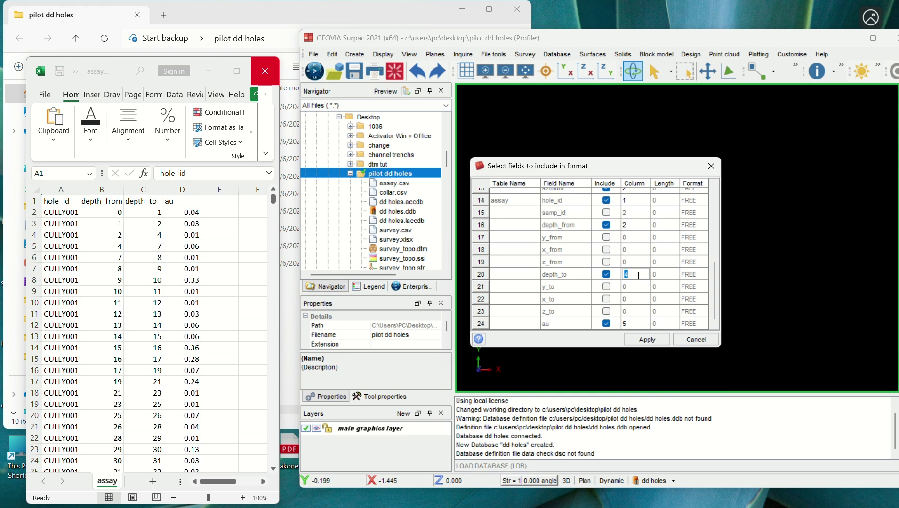
type("3")
left_click(628, 325)
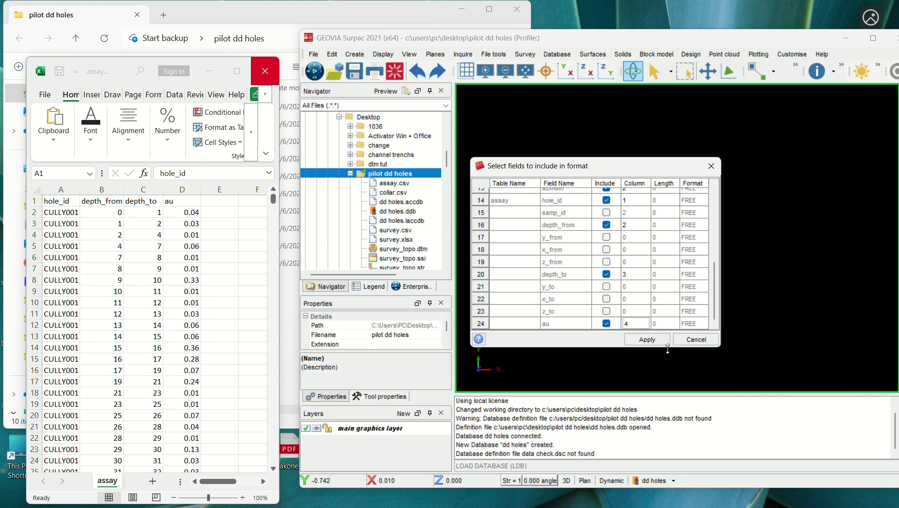
type("4")
left_click(648, 339)
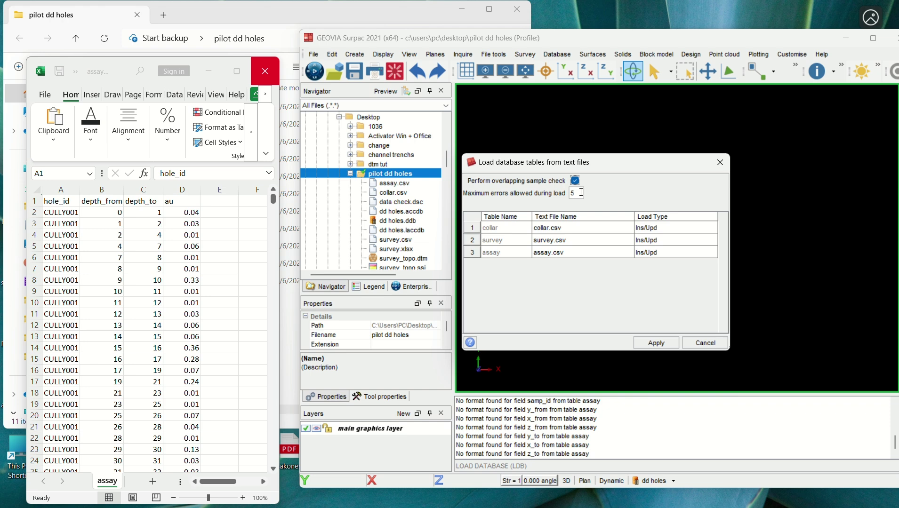
Assign collar.csv, survey.csv and assay.csv as the text files for the collar, survey and assay tables.
double_click(581, 192)
left_click(612, 227)
left_click(635, 231)
left_click(628, 229)
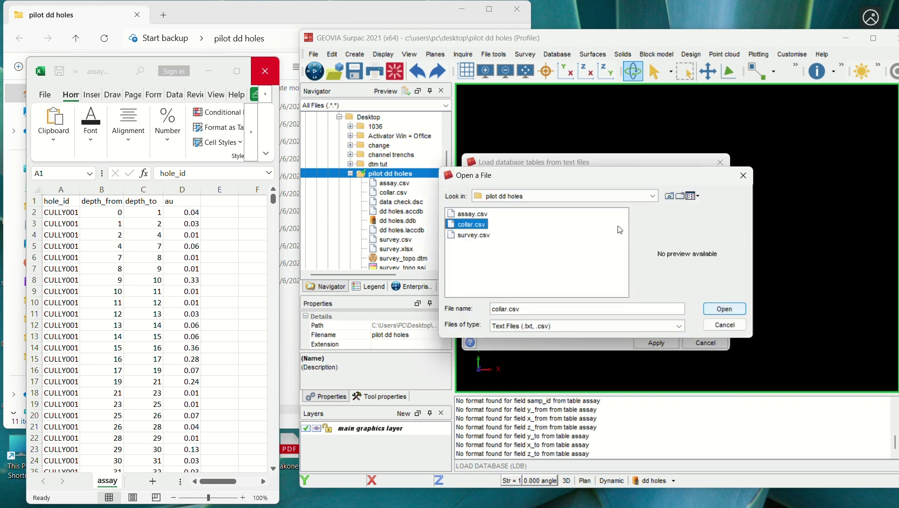
double_click(476, 227)
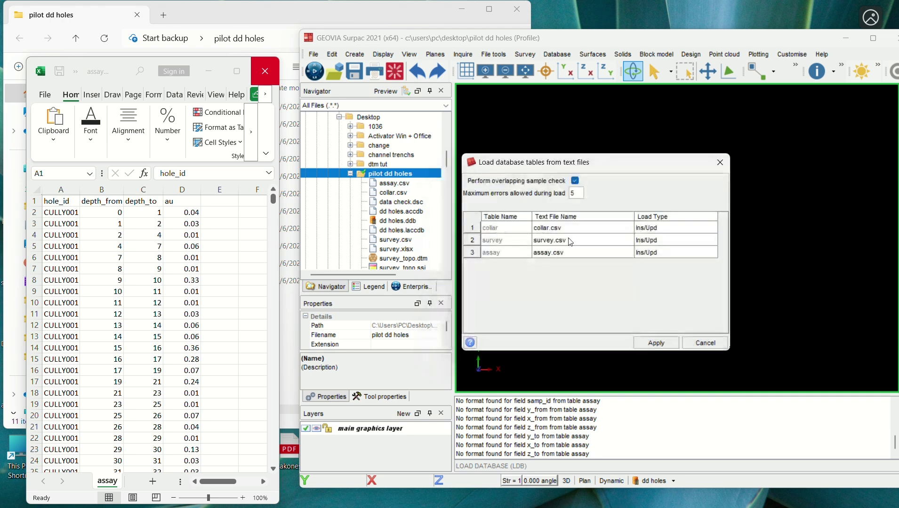
left_click(593, 241)
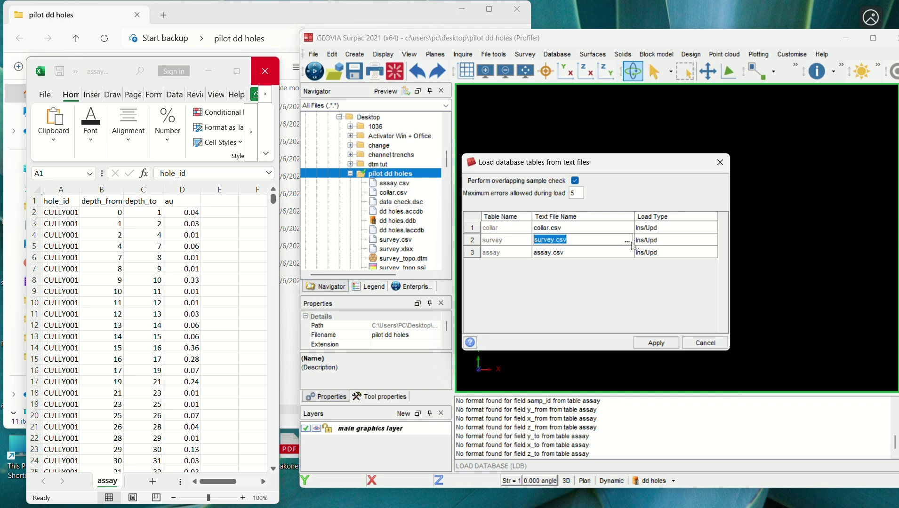
left_click(628, 241)
double_click(480, 235)
left_click(623, 254)
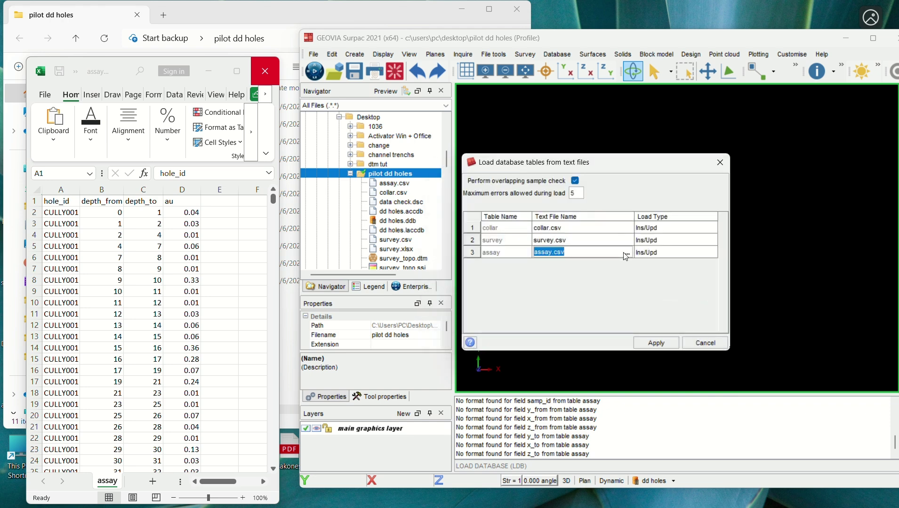
left_click(628, 253)
left_click(478, 235)
double_click(473, 215)
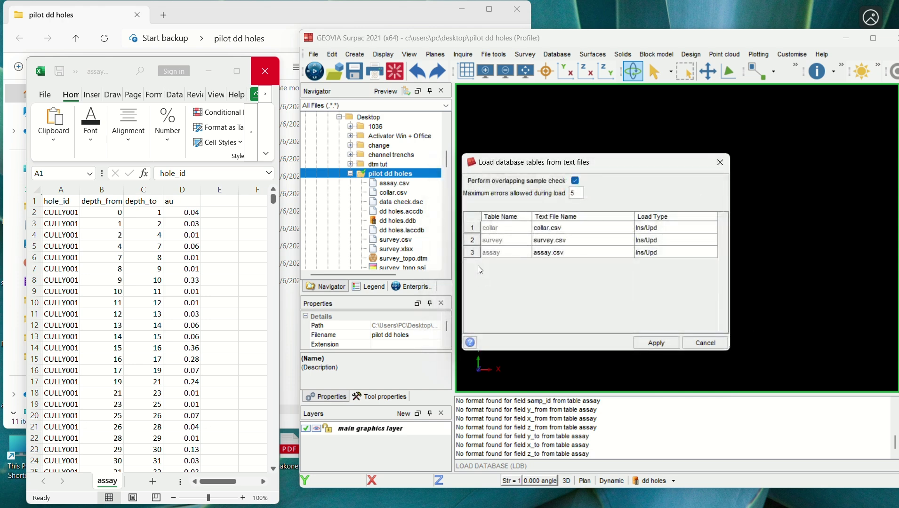
Set the load type to Ins/Upd for the collar, survey and assay tables and run the database load.
left_click(665, 228)
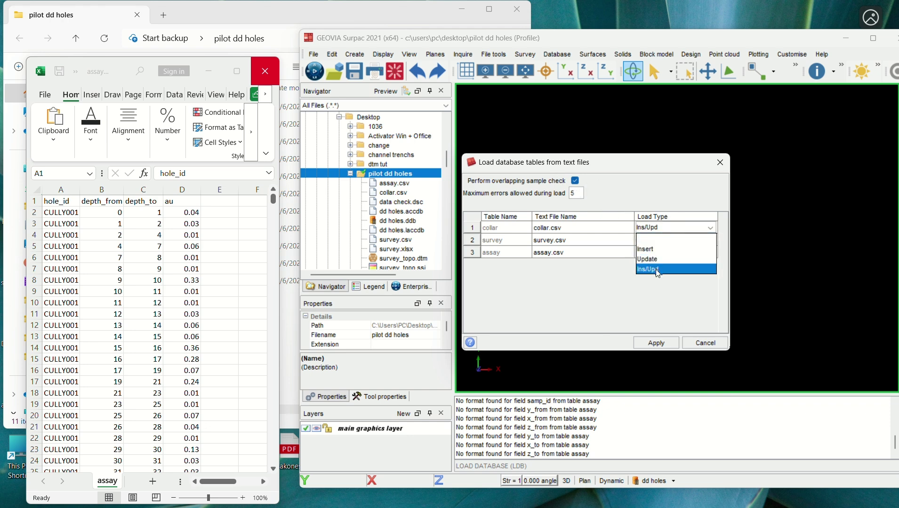
left_click(658, 270)
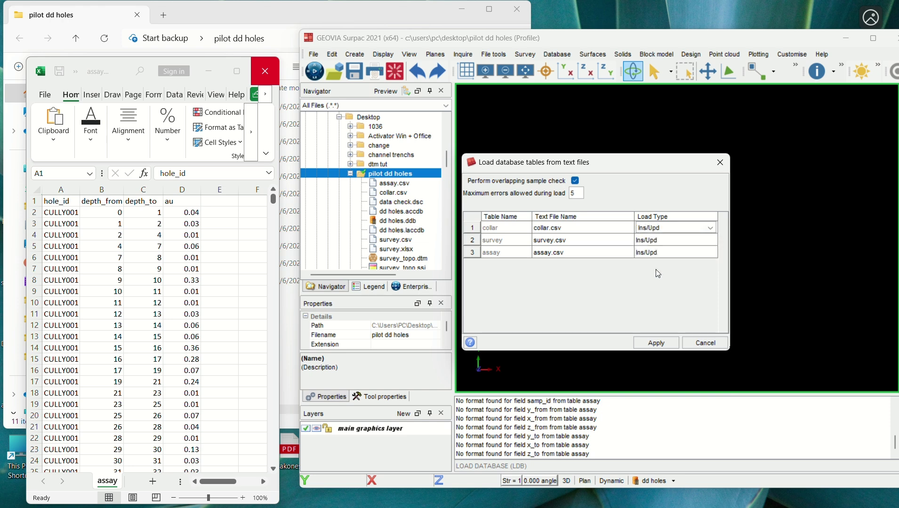
left_click(658, 241)
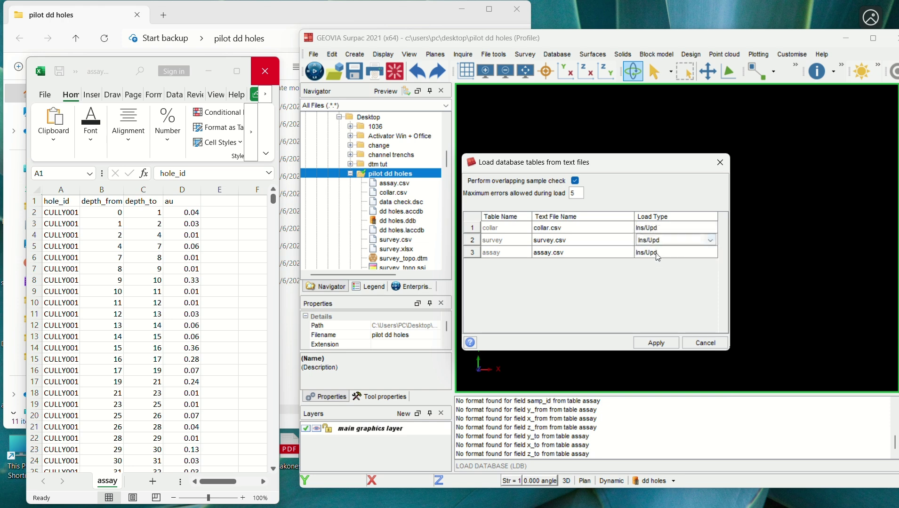
left_click(711, 241)
left_click(660, 281)
left_click(661, 252)
left_click(660, 252)
left_click(660, 294)
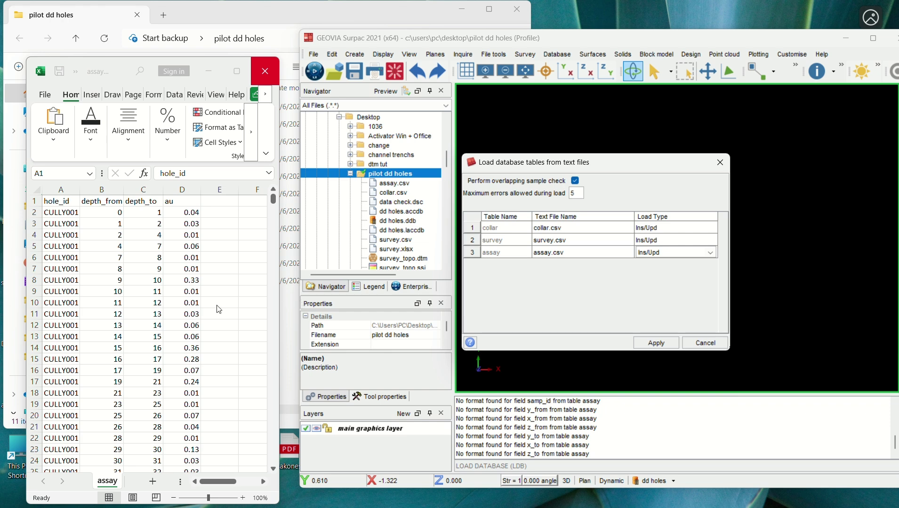
left_click(657, 343)
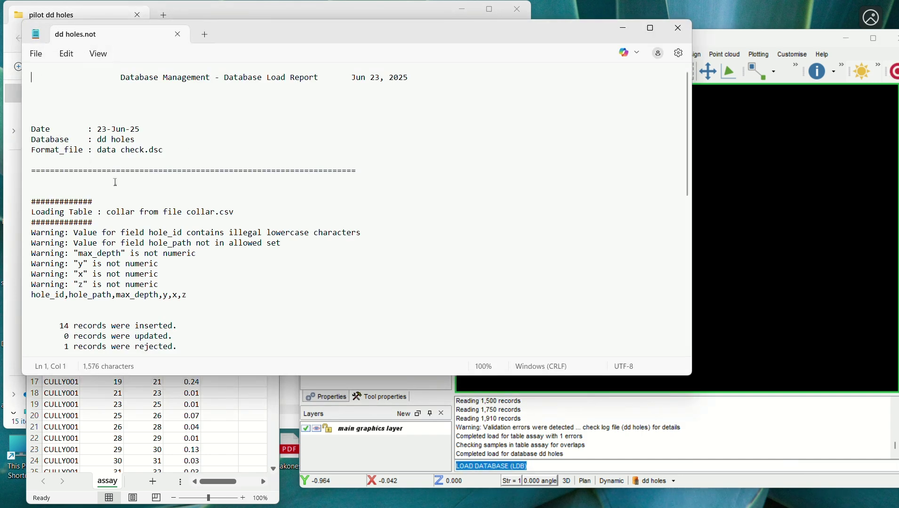
Review the load report's inserted and rejected records for the collar, survey and assay tables, and close the report.
scroll(208, 123, "down", 11)
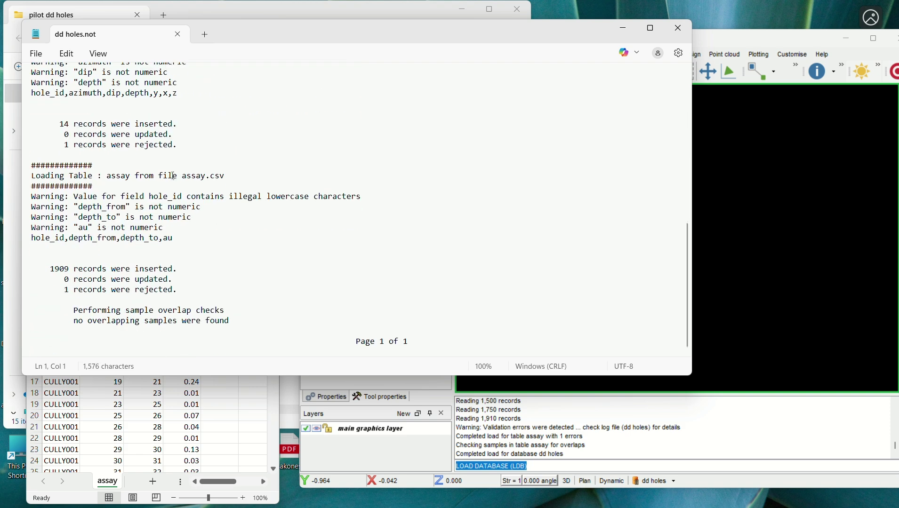
scroll(167, 228, "up", 7)
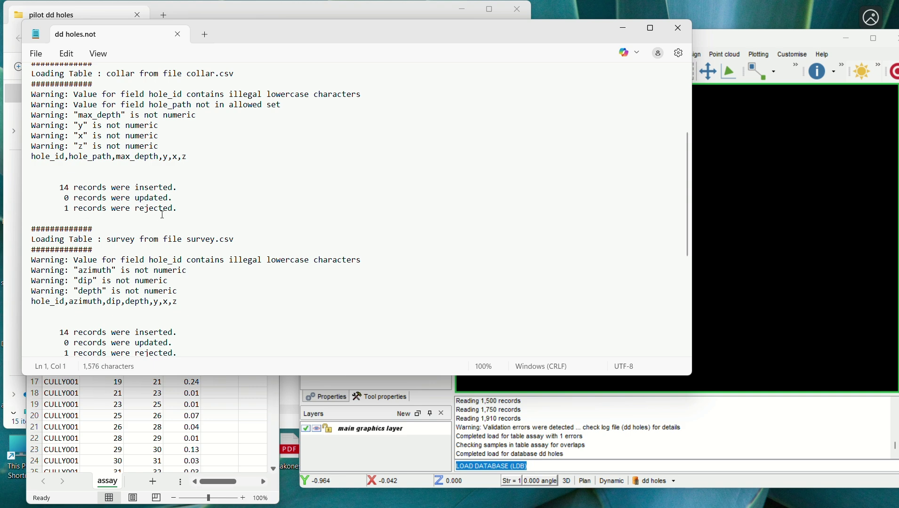
scroll(73, 194, "down", 1)
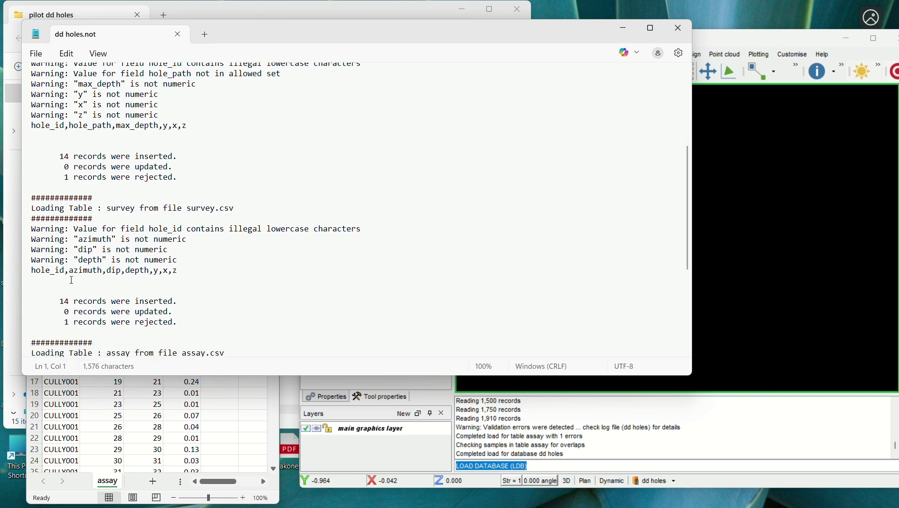
scroll(216, 313, "down", 4)
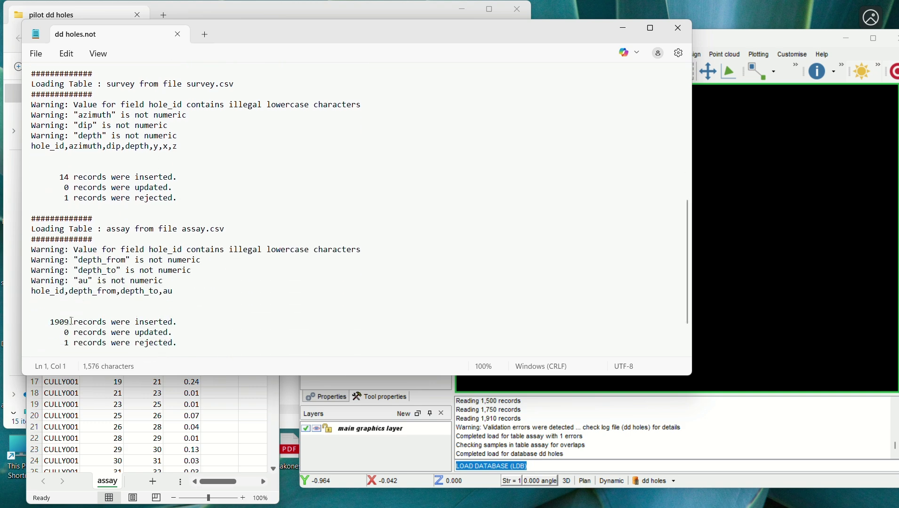
scroll(297, 172, "down", 1)
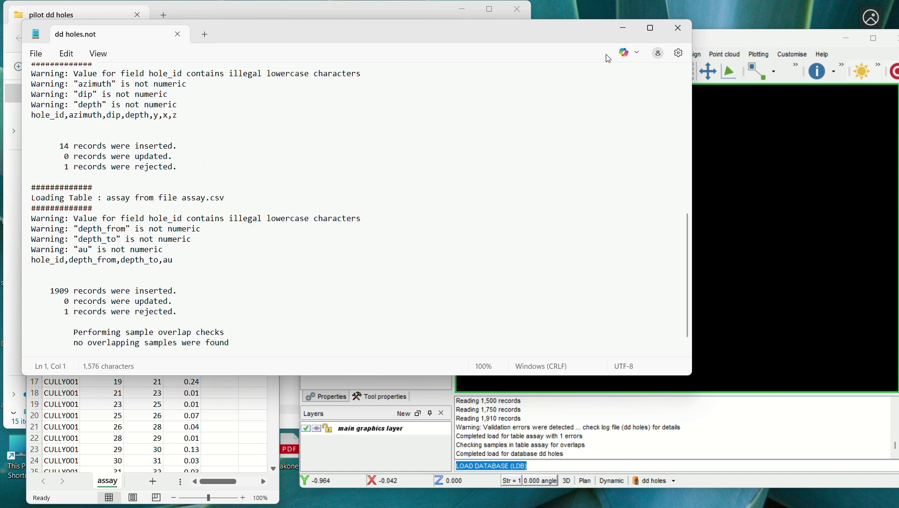
left_click(685, 28)
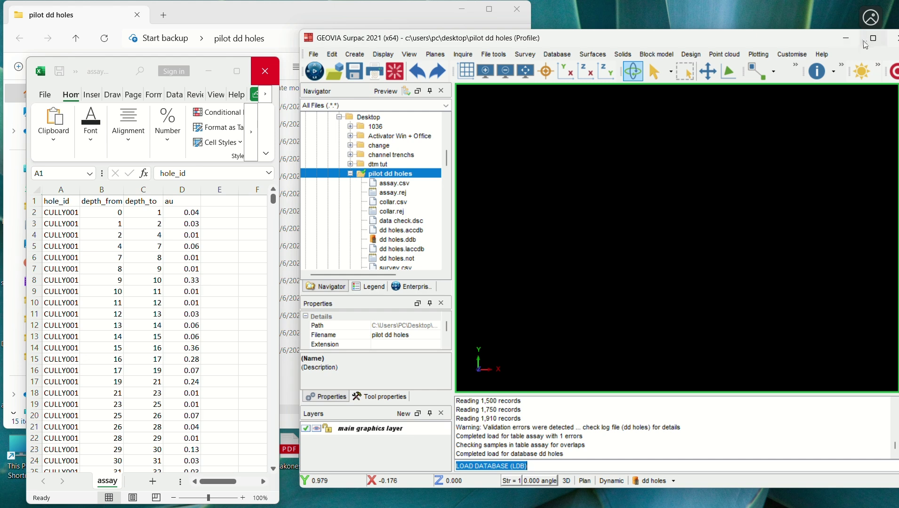
Close the assay spreadsheet without saving, and widen and reposition the Surpac window so it fits on the desktop.
left_click(268, 72)
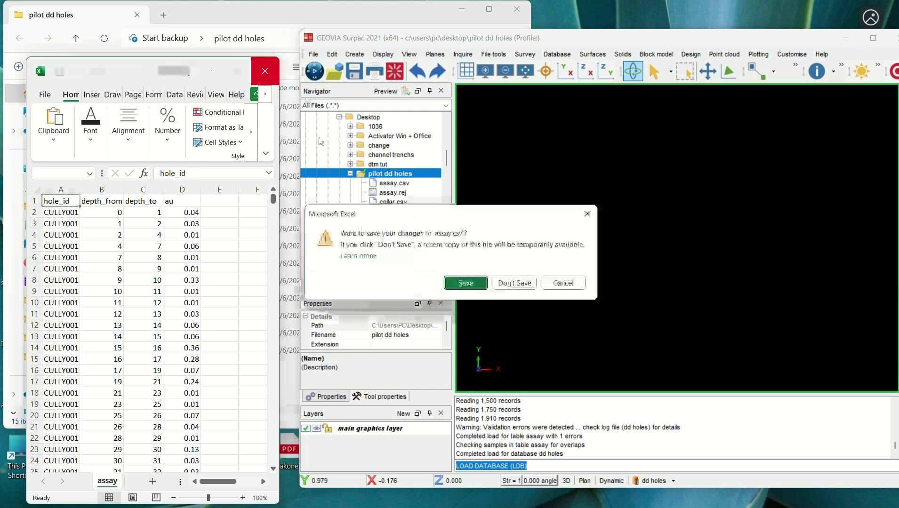
left_click(515, 287)
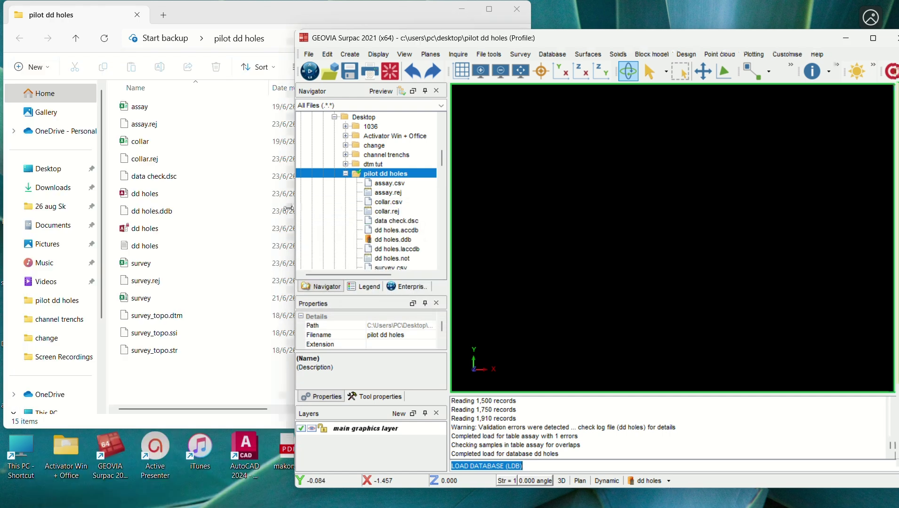
left_click_drag(301, 212, 10, 212)
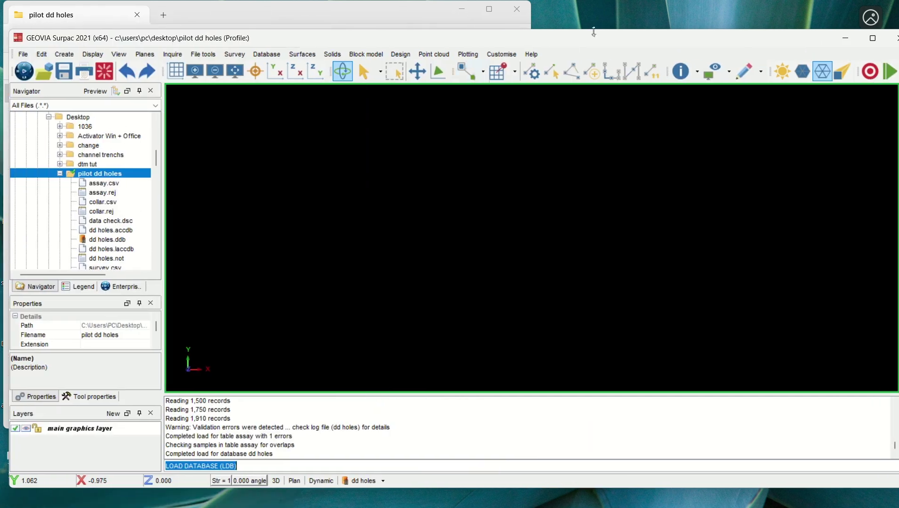
left_click_drag(718, 32, 718, 21)
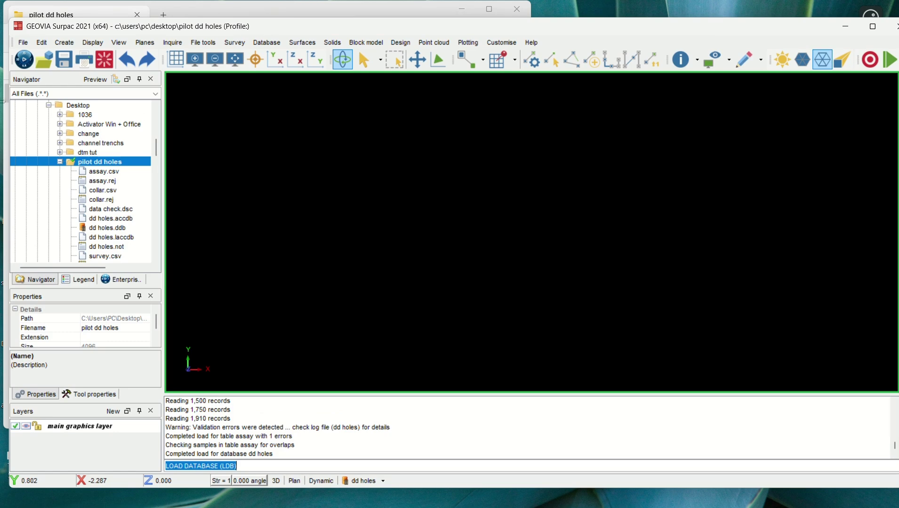
left_click(13, 116)
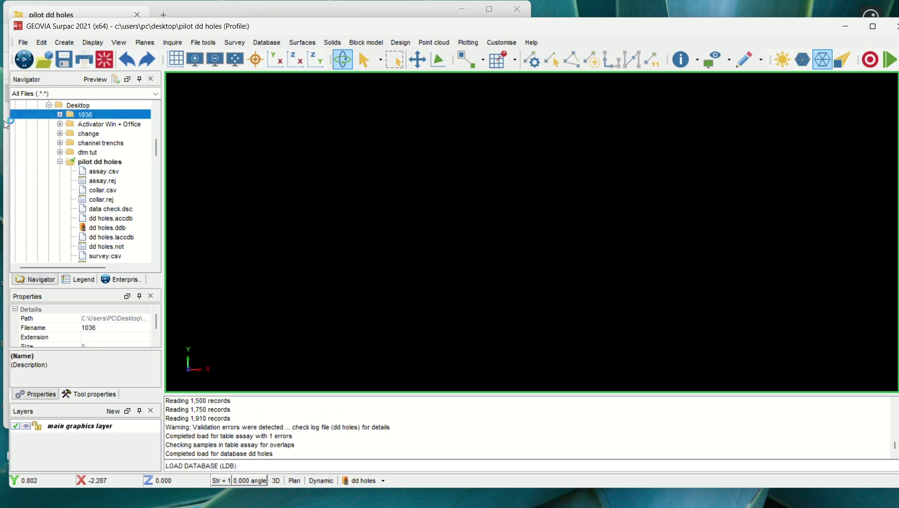
left_click_drag(8, 125, 64, 125)
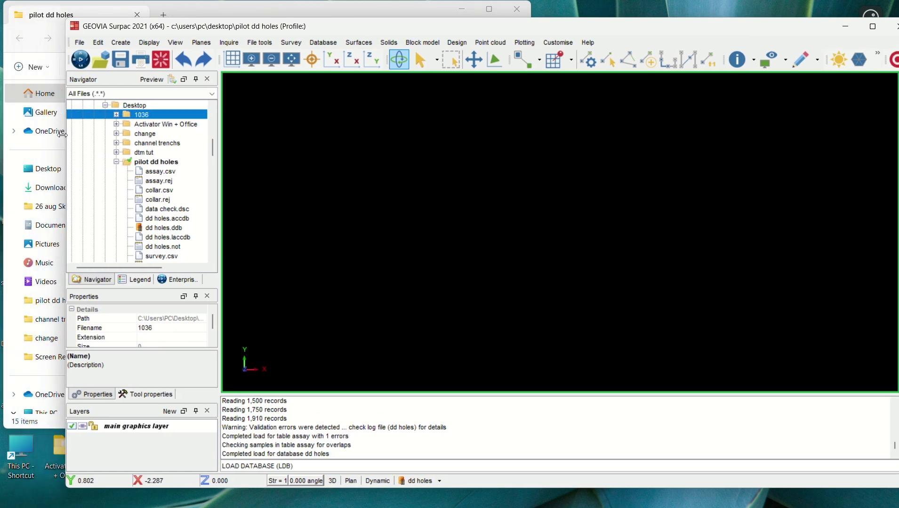
left_click_drag(623, 33, 595, 36)
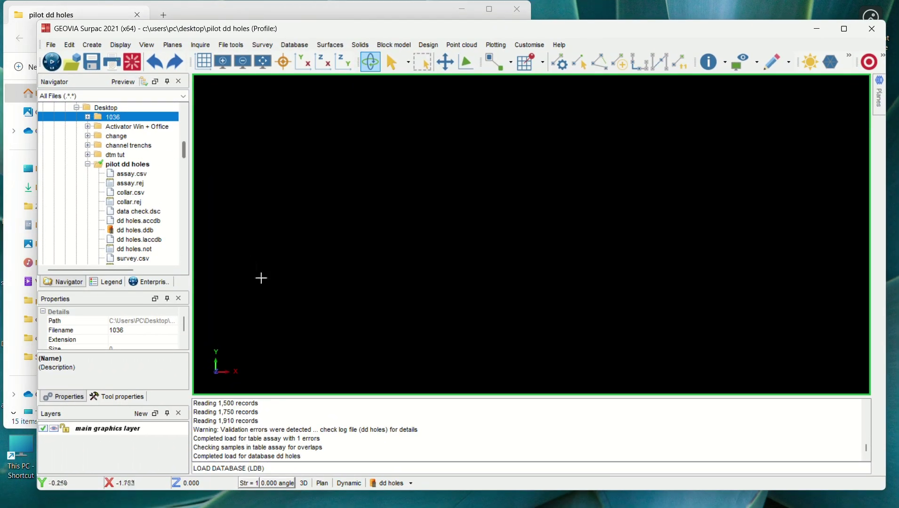
Display the dd holes drillholes with the default drawing styles and an empty collar query constraint.
left_click(413, 486)
left_click(415, 414)
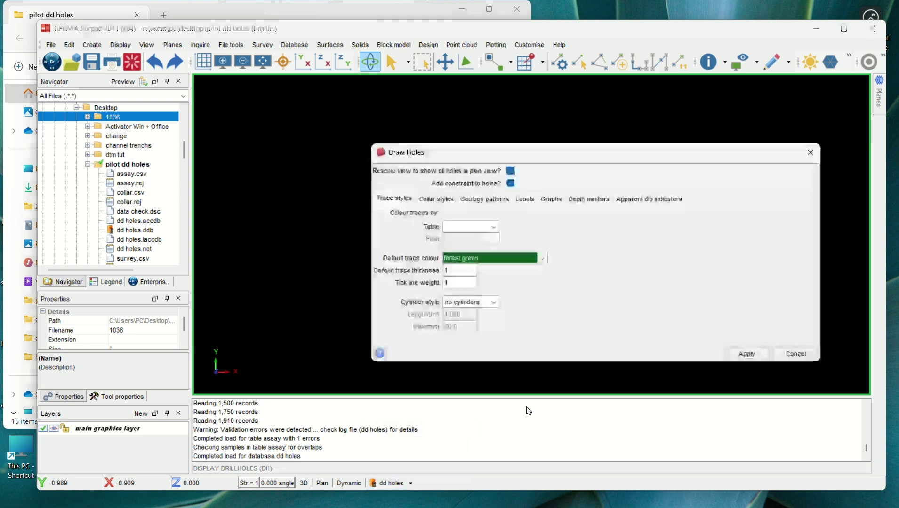
left_click(752, 358)
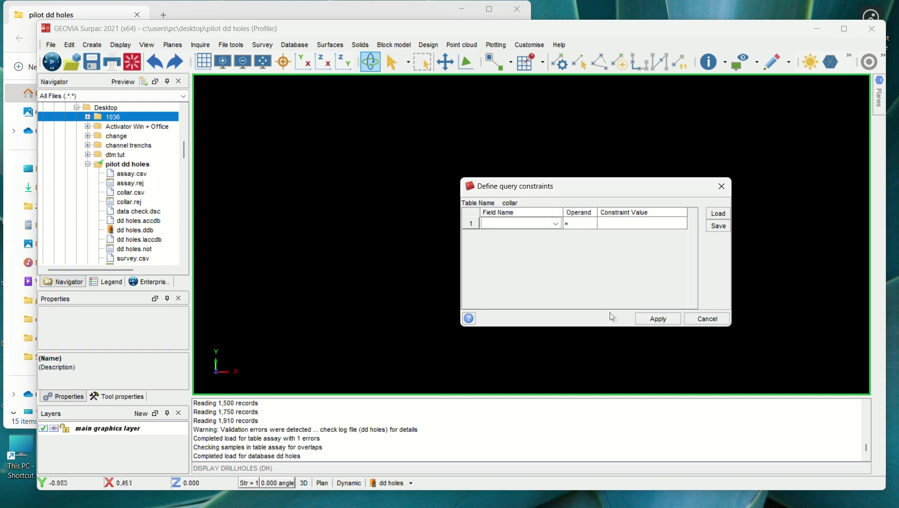
left_click(660, 323)
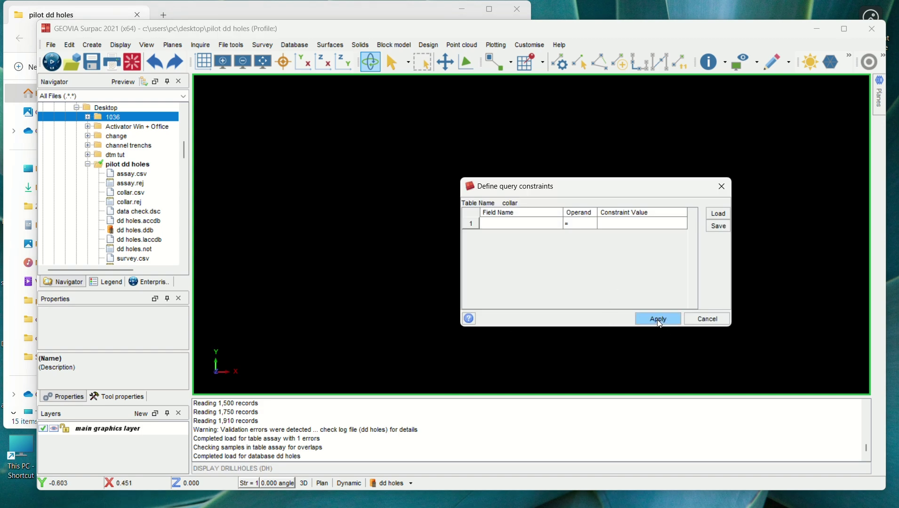
scroll(538, 230, "up", 2)
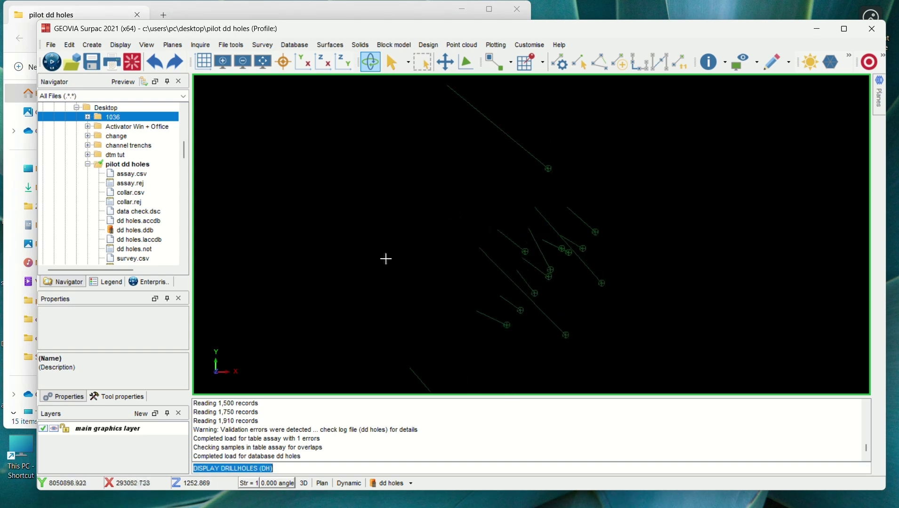
Load the survey_topo.dtm surface from the pilot dd holes folder into the graphics view with the drillholes.
scroll(130, 212, "down", 2)
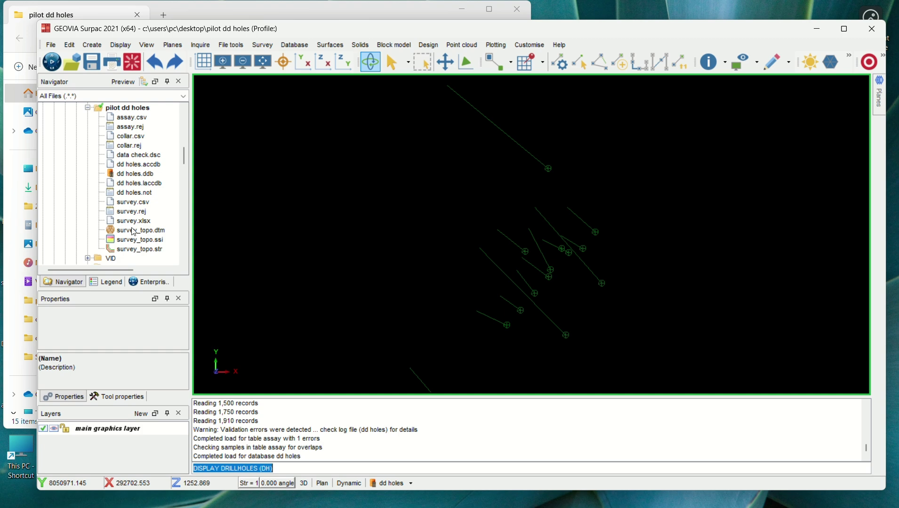
left_click_drag(134, 231, 492, 229)
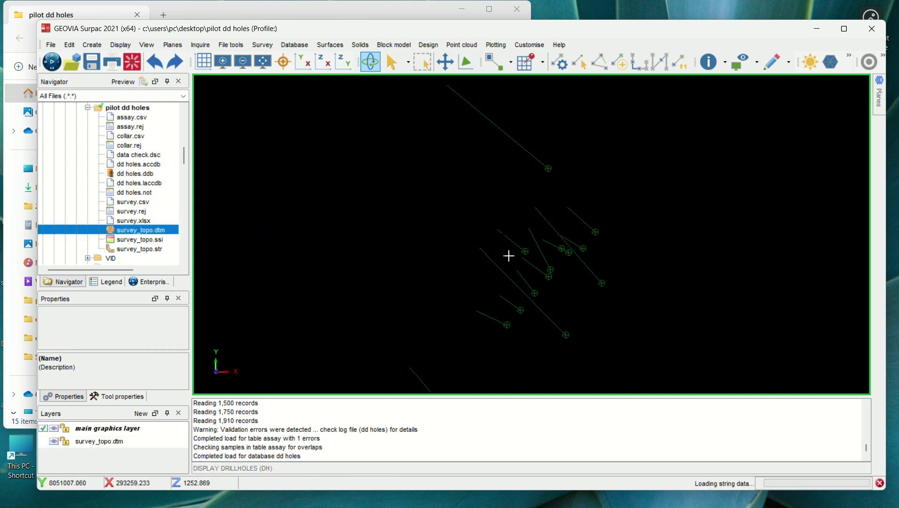
mouse_move(527, 253)
left_mouse_down()
mouse_move(538, 223)
mouse_move(553, 224)
mouse_move(536, 215)
mouse_move(555, 218)
mouse_move(527, 257)
mouse_move(516, 243)
left_mouse_up()
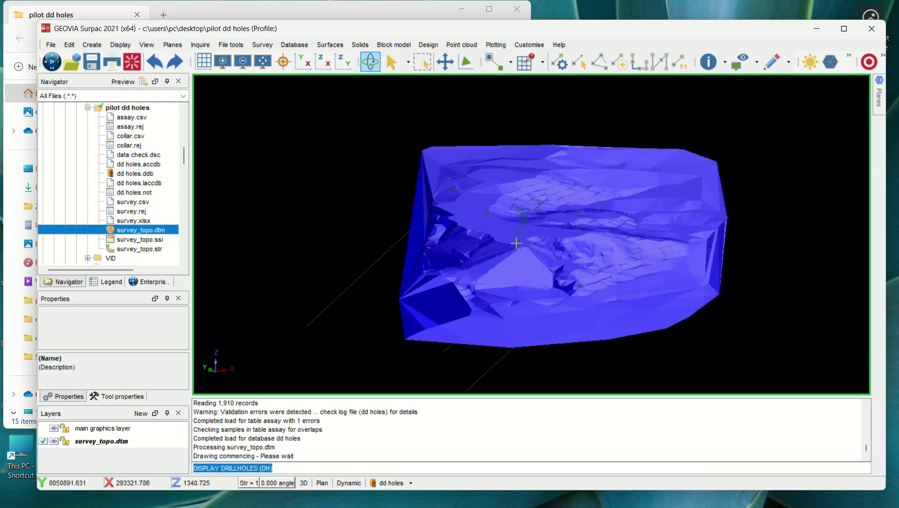